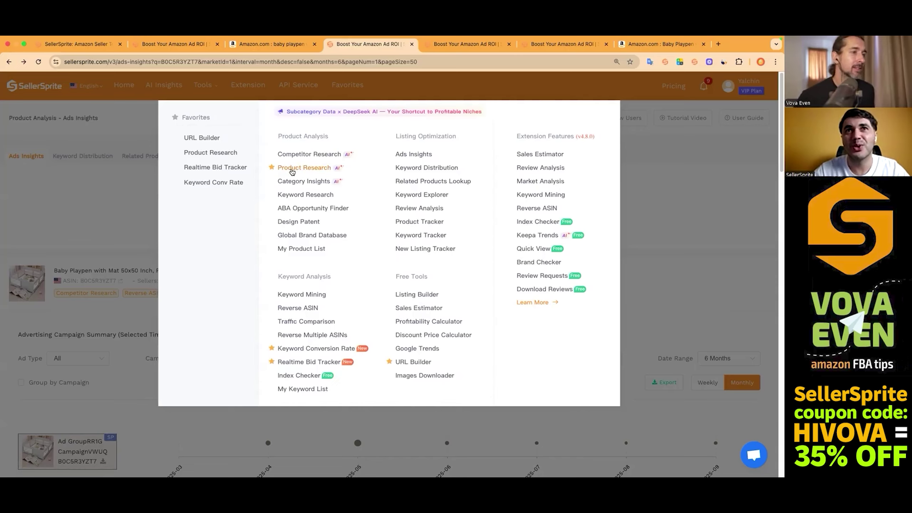
Step: Open the Product Research tool and close the extra browser tabs that follow it
left_click(292, 172)
left_click(509, 44)
left_click(508, 45)
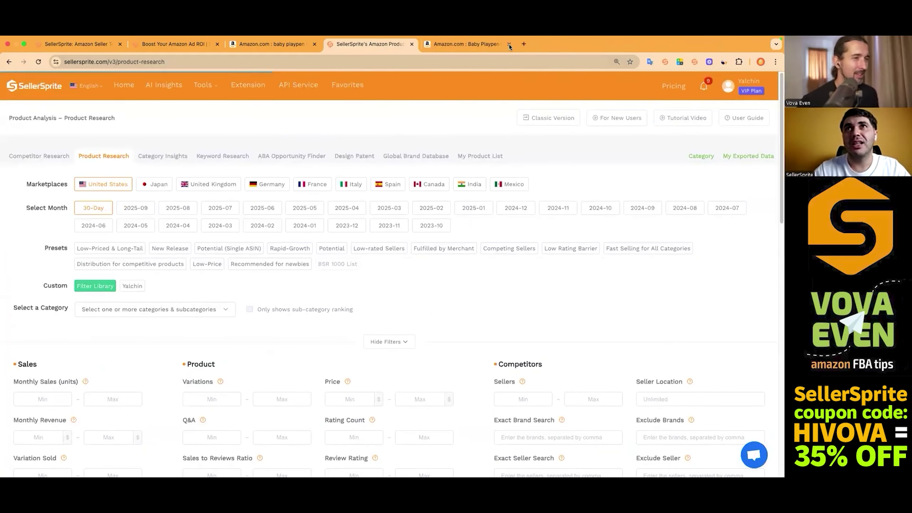
left_click(510, 44)
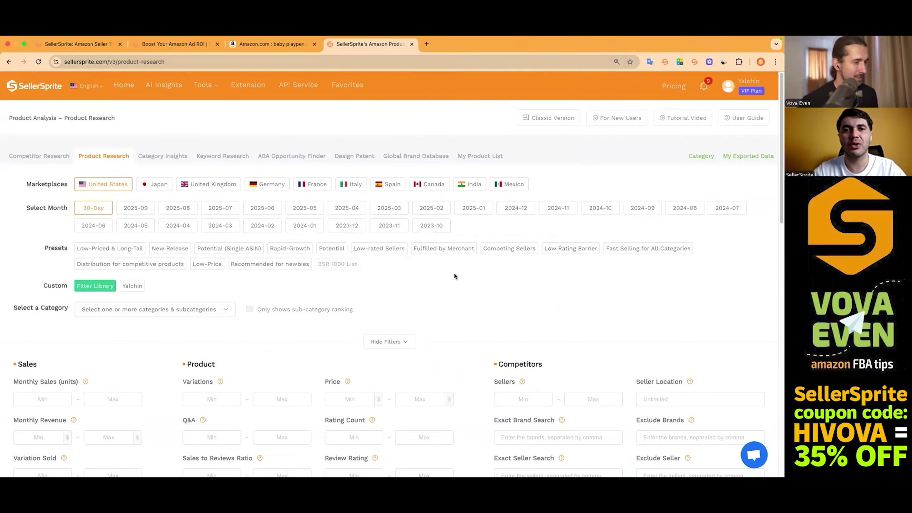
Step: Open the category selection for the product search and select the whole Baby Products category
scroll(444, 274, "down", 5)
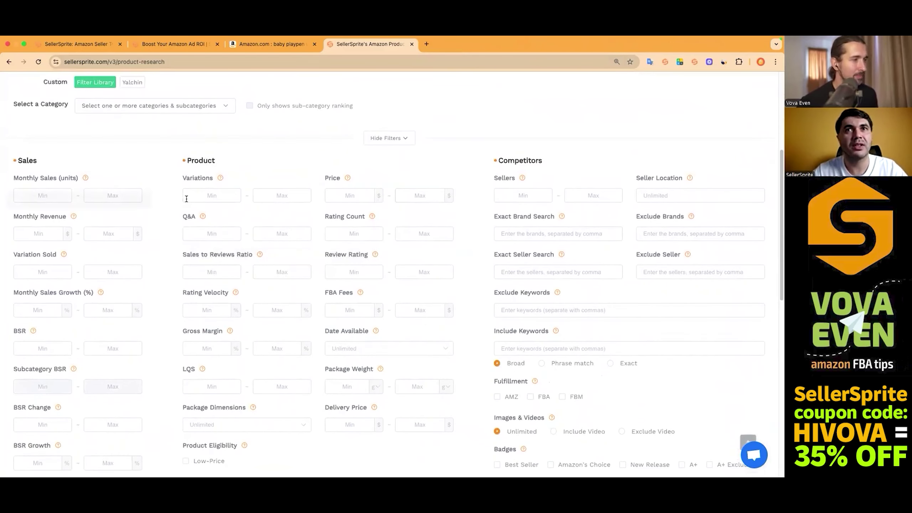
scroll(463, 157, "up", 3)
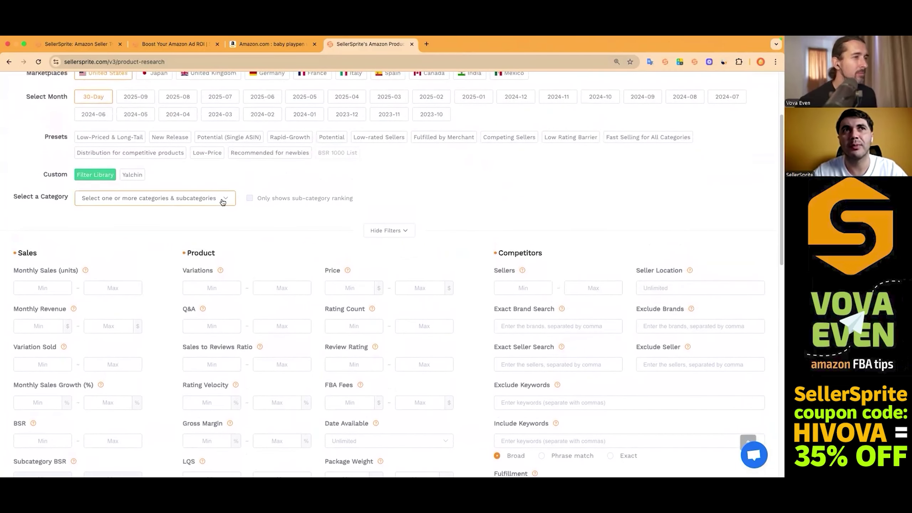
left_click(214, 200)
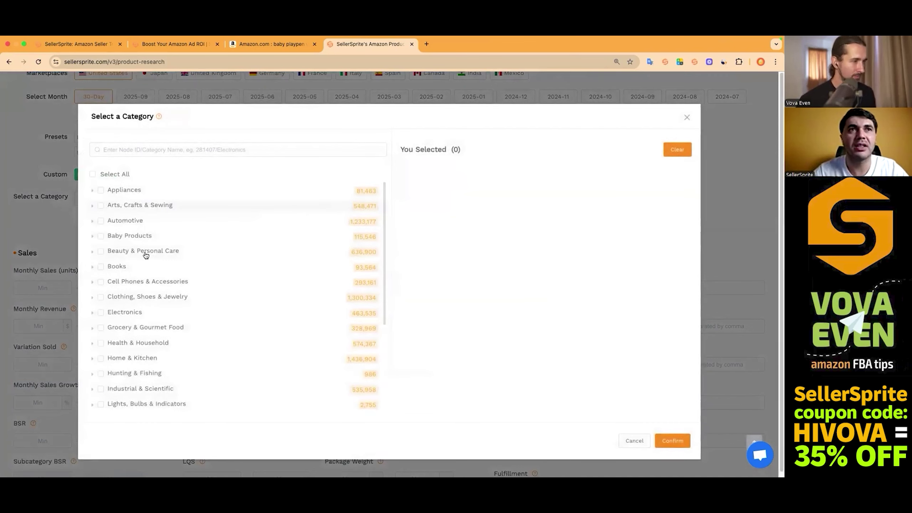
scroll(172, 280, "down", 1)
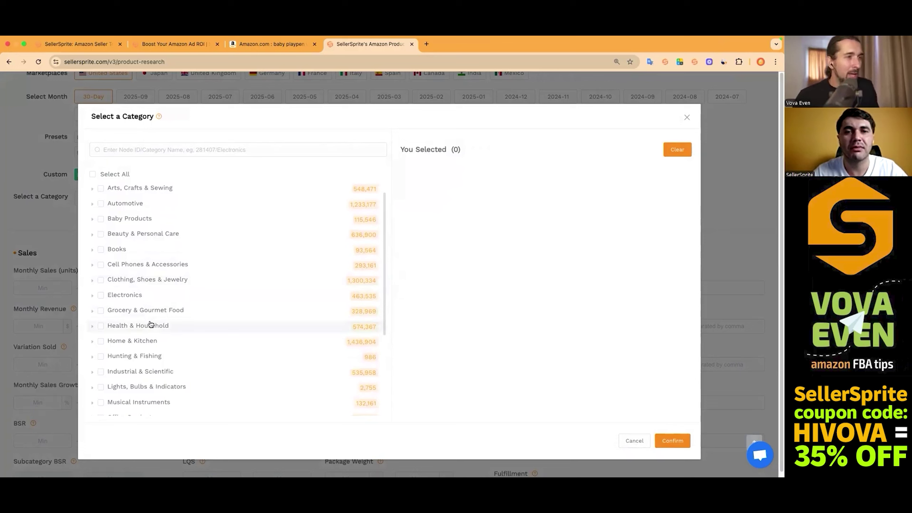
left_click(101, 220)
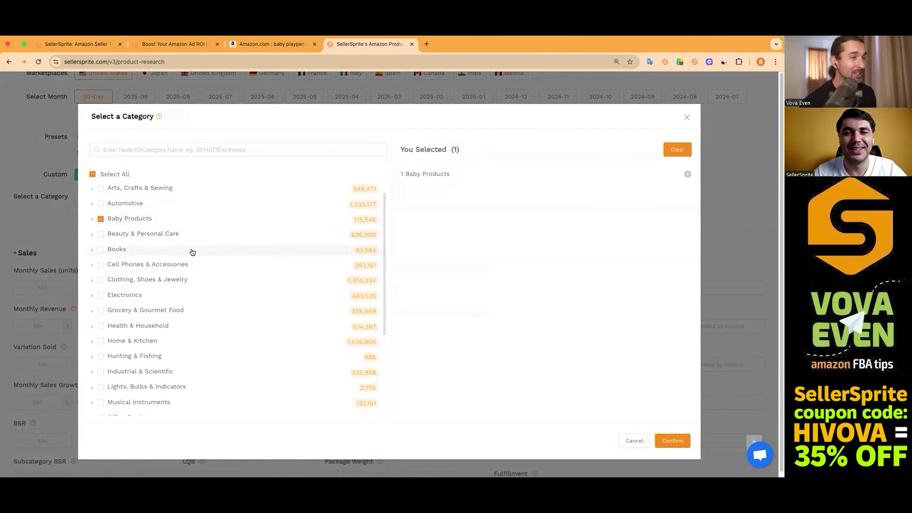
Step: Replace the Baby Products selection with only its Cushions subcategory under Car Seats & Accessories > Accessories
left_click(93, 221)
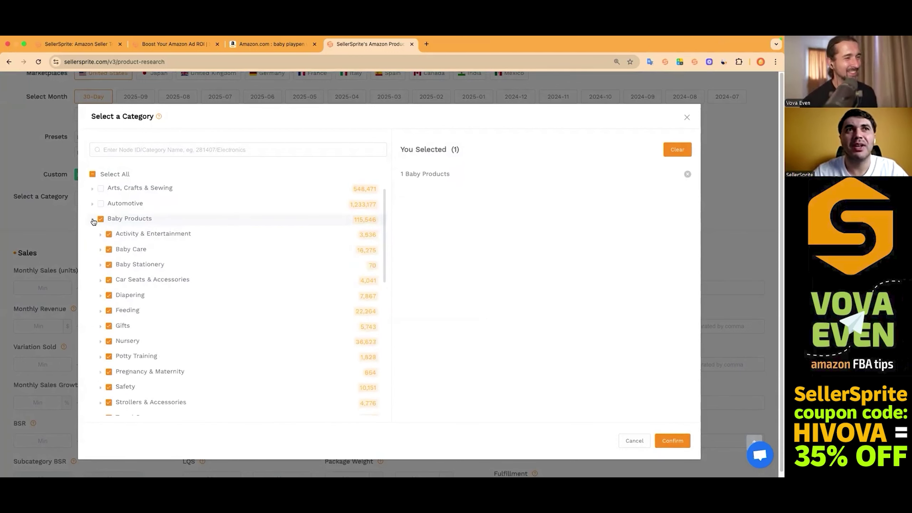
left_click(100, 282)
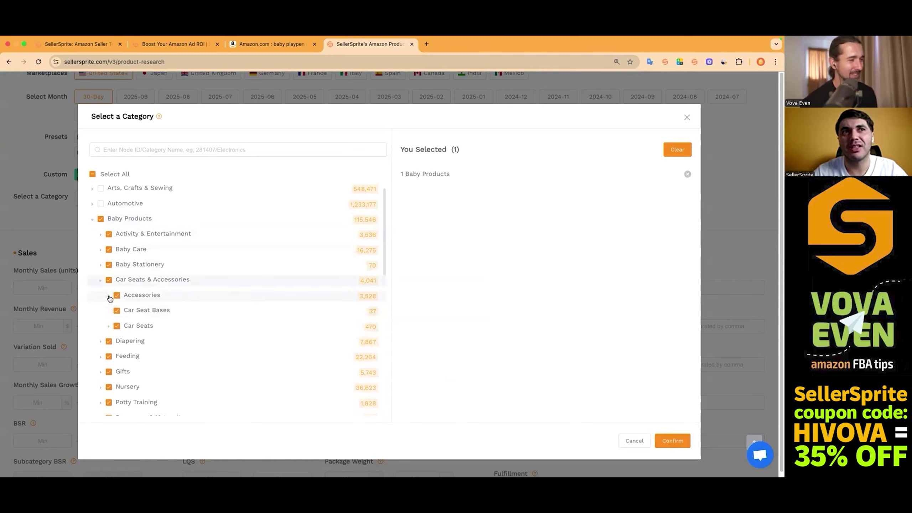
left_click(109, 297)
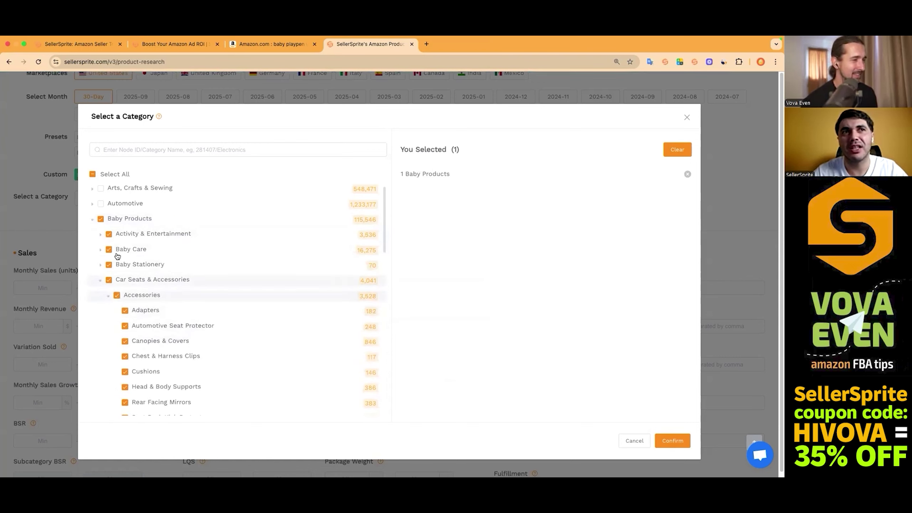
left_click(101, 218)
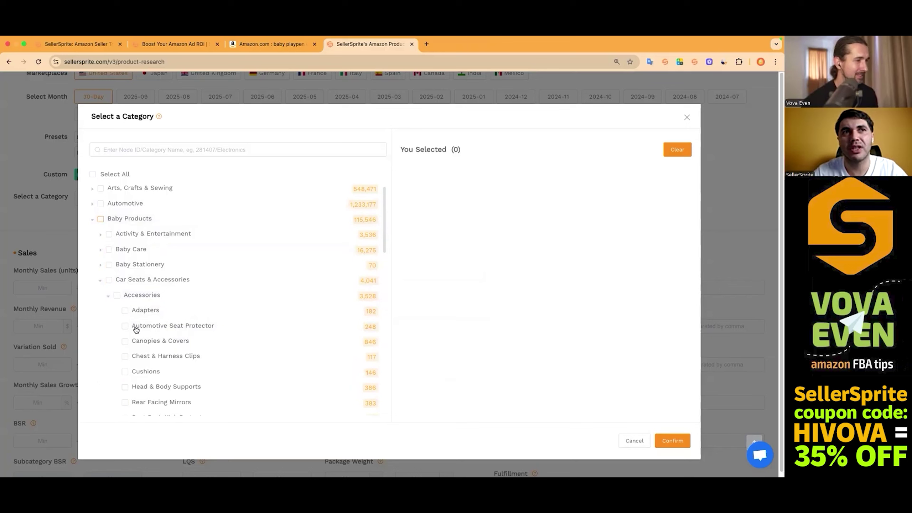
left_click(127, 372)
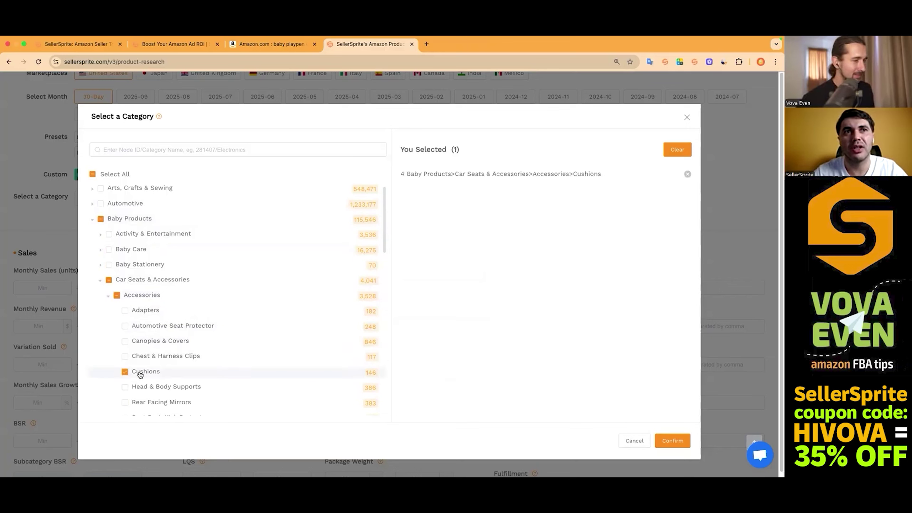
scroll(161, 342, "down", 3)
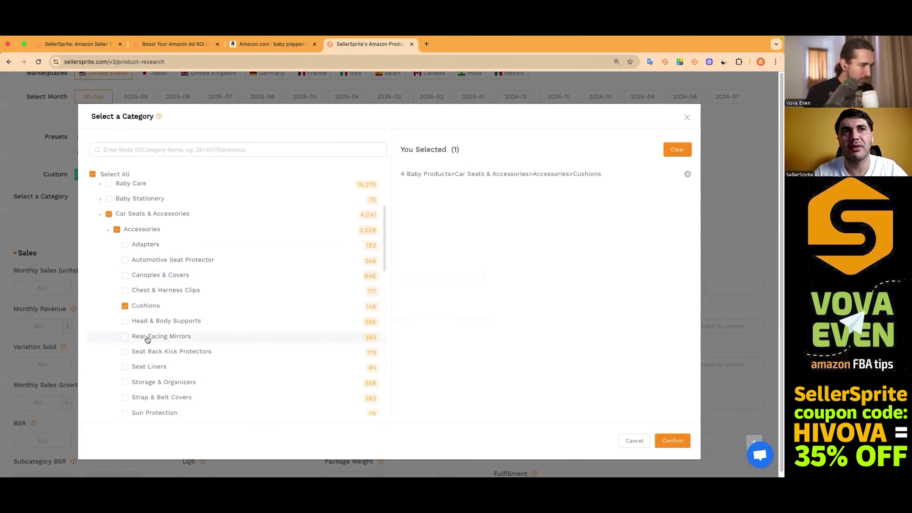
Step: Reselect the entire Baby Products category, collapse its subcategories and confirm the category selection
left_click(114, 214)
scroll(108, 208, "up", 1)
scroll(107, 201, "up", 3)
left_click(101, 231)
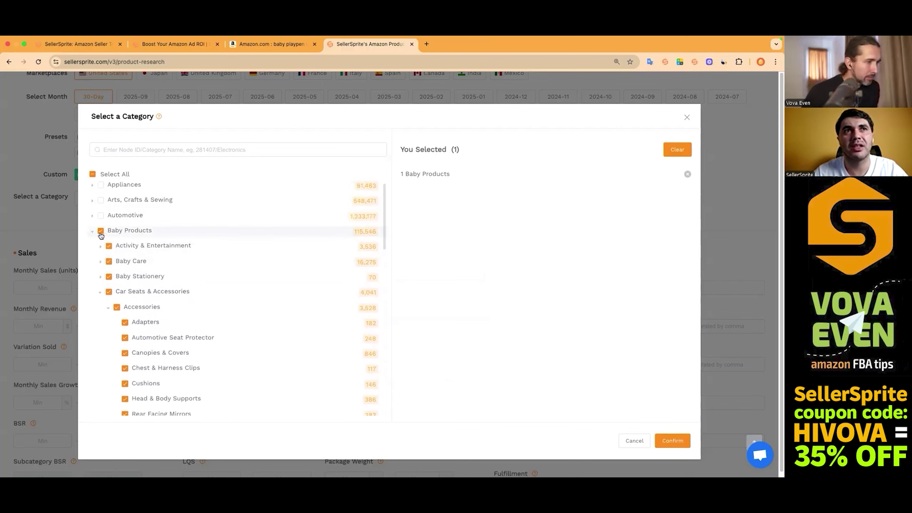
left_click(92, 231)
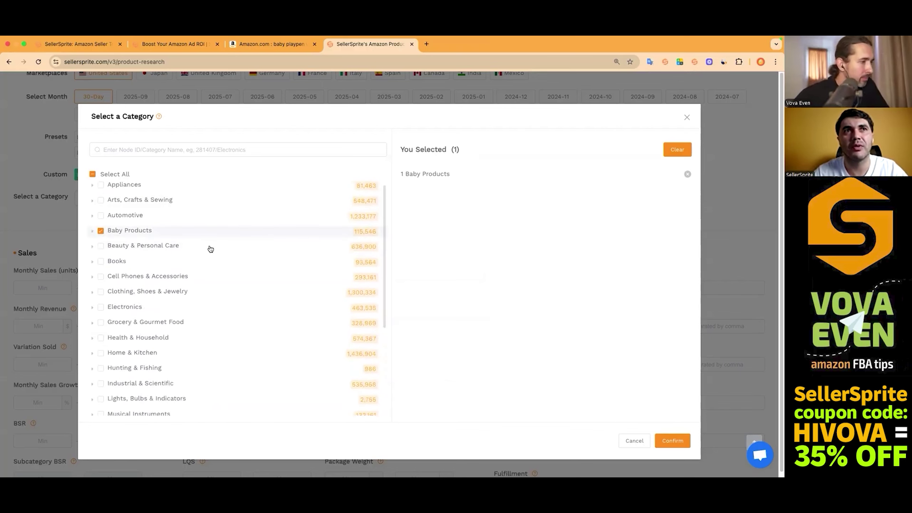
left_click(669, 440)
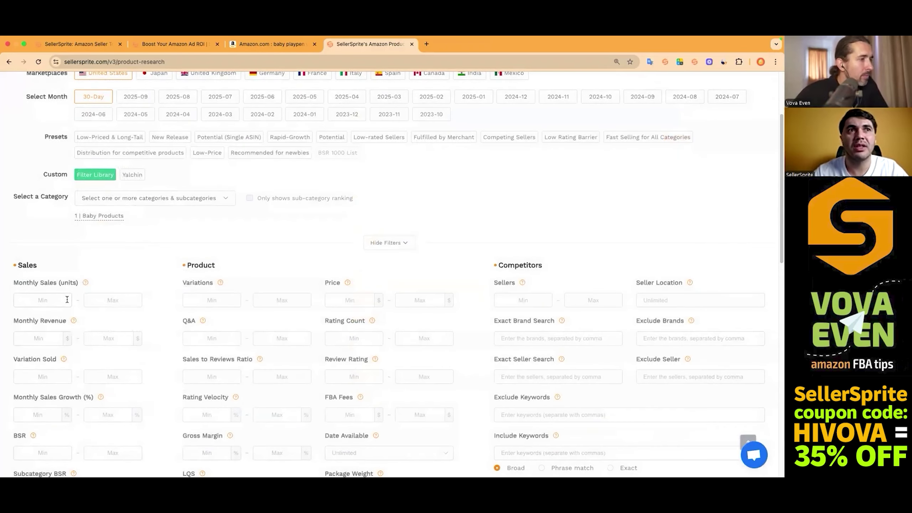
Step: Set the minimum monthly sales to 350 units and the minimum price to $40
left_click(50, 301)
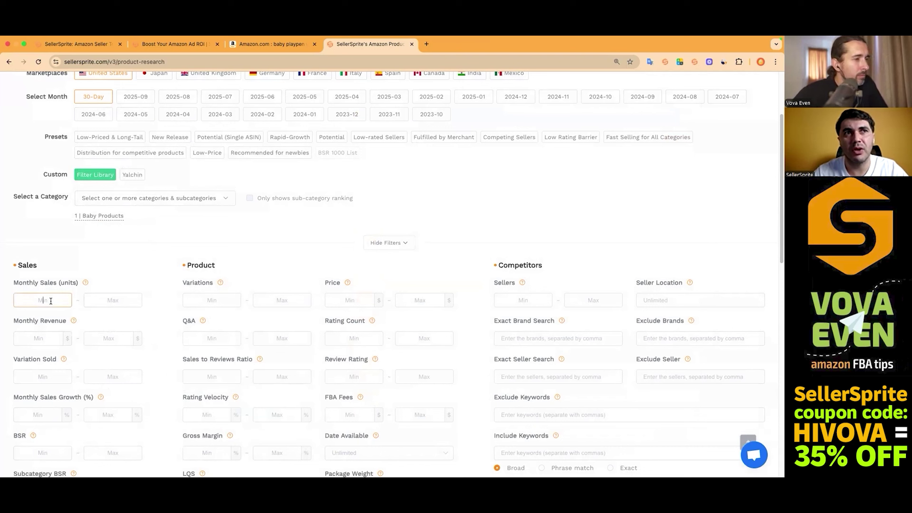
type("350")
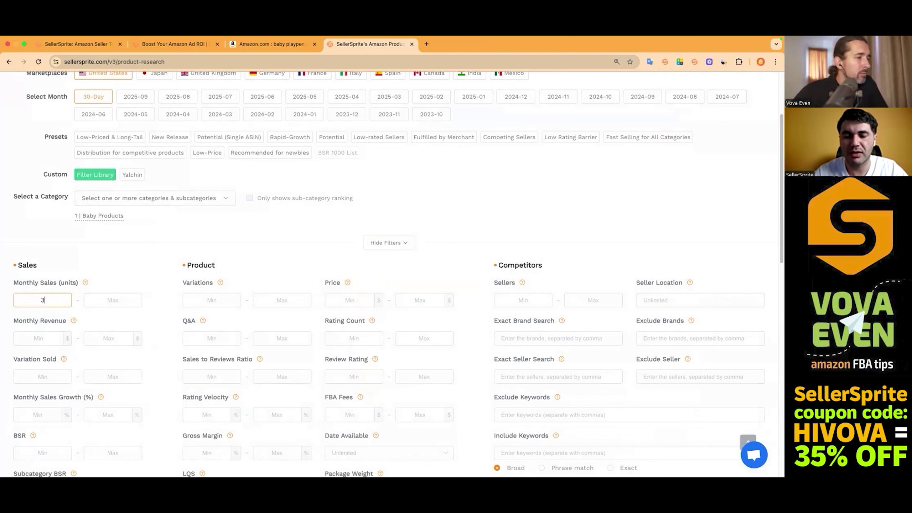
left_click(204, 291)
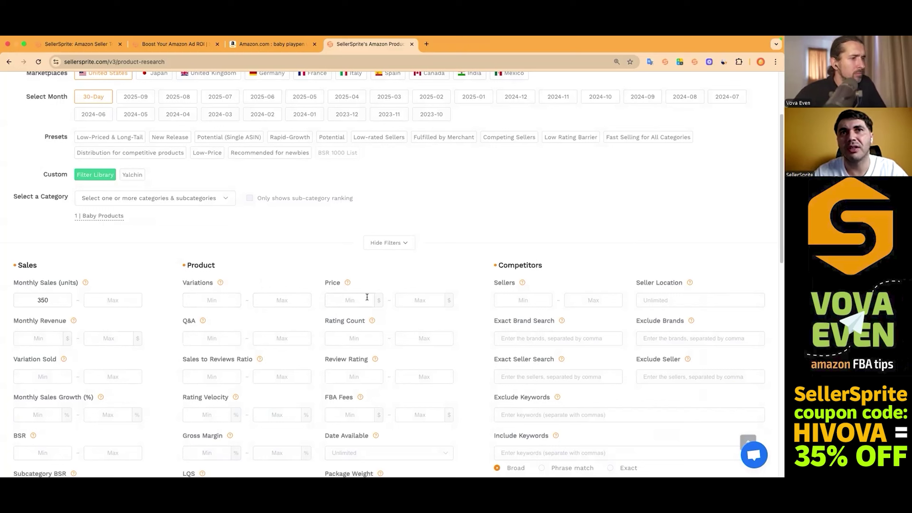
left_click(356, 300)
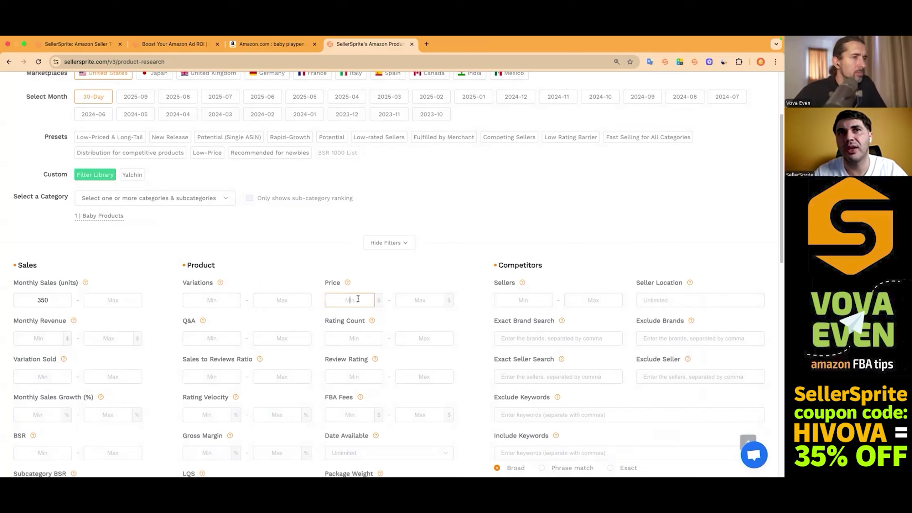
type("40")
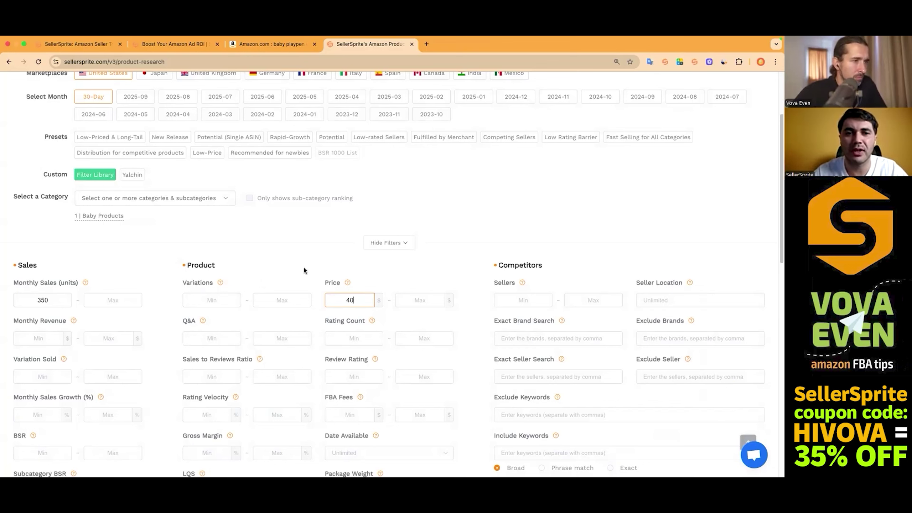
left_click(280, 239)
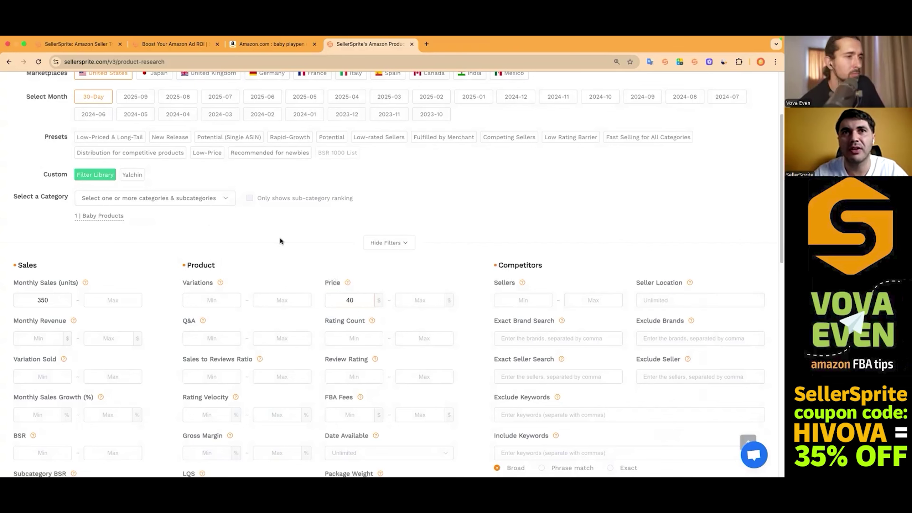
Step: Set the maximum rating count to 200 and the minimum gross margin to 70%
scroll(348, 311, "down", 2)
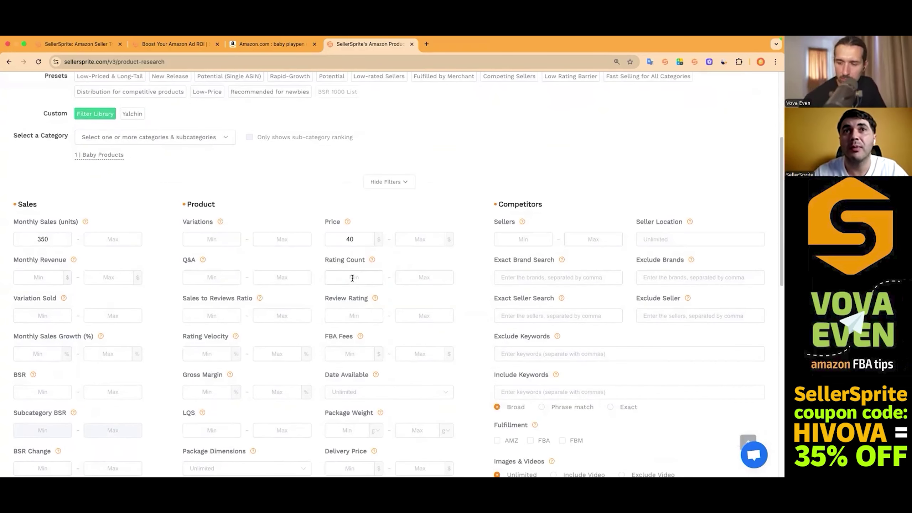
left_click(420, 279)
type("200")
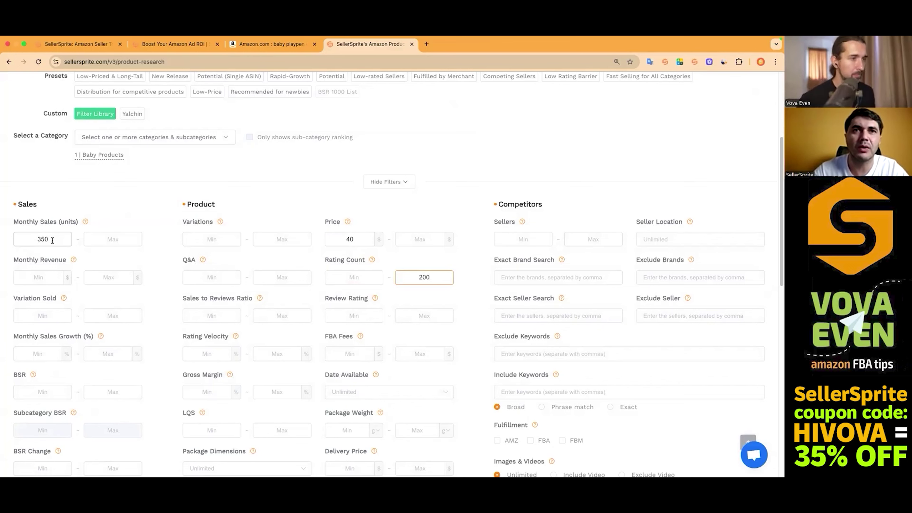
scroll(305, 391, "down", 2)
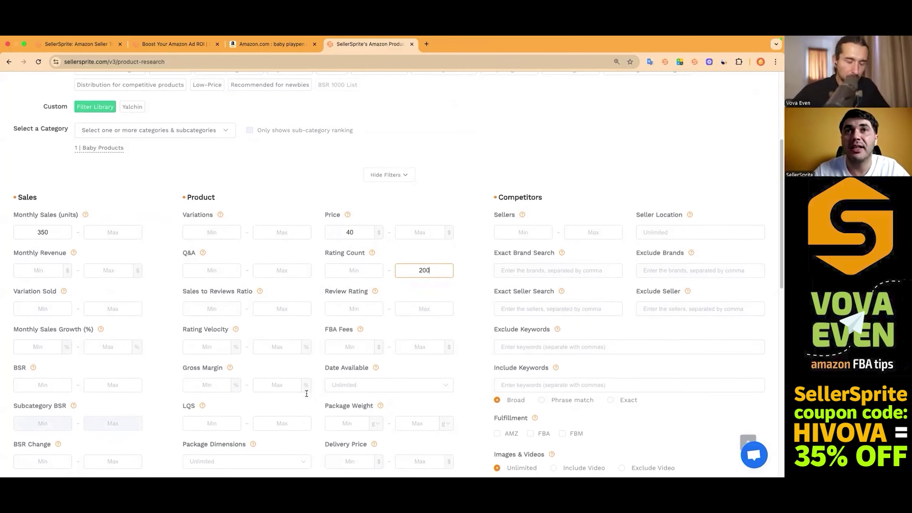
scroll(341, 370, "down", 3)
left_click(328, 305)
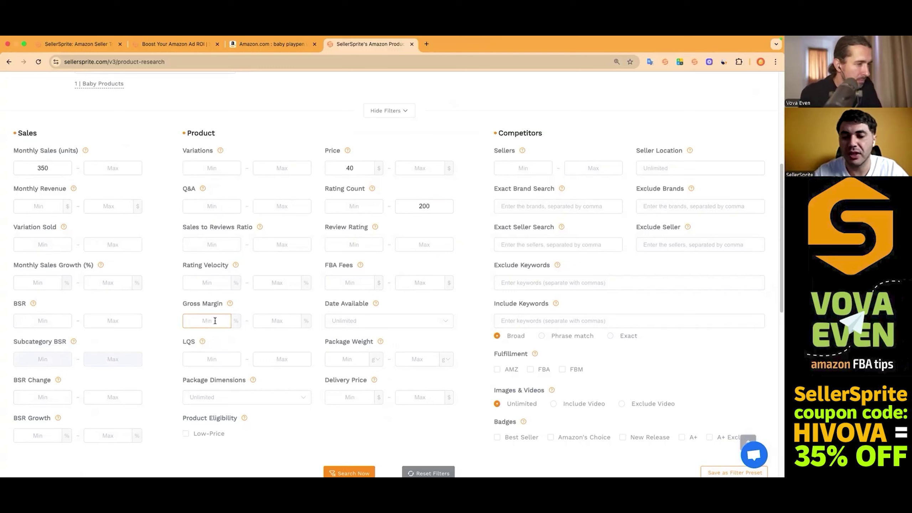
type("0")
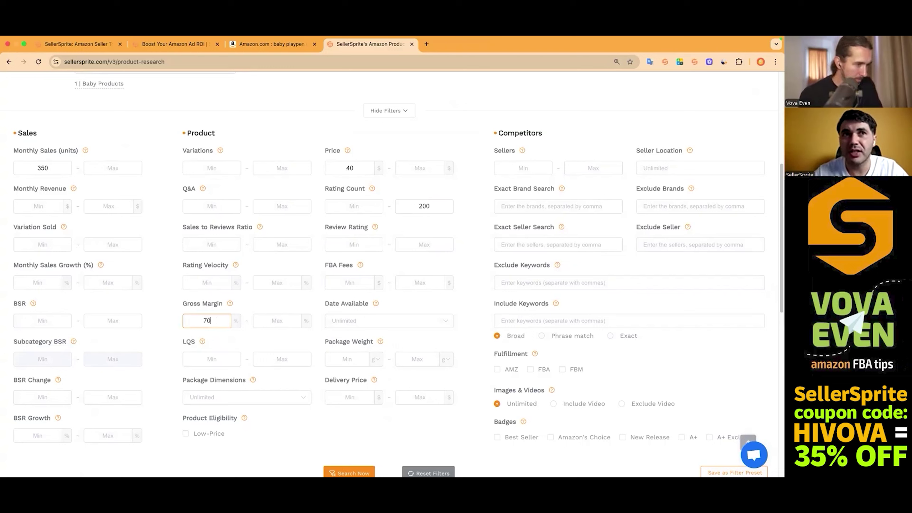
left_click(169, 323)
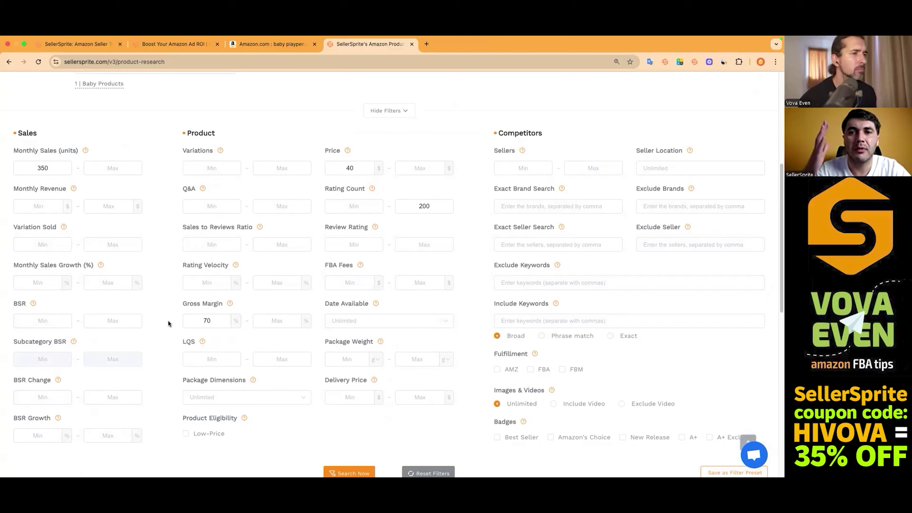
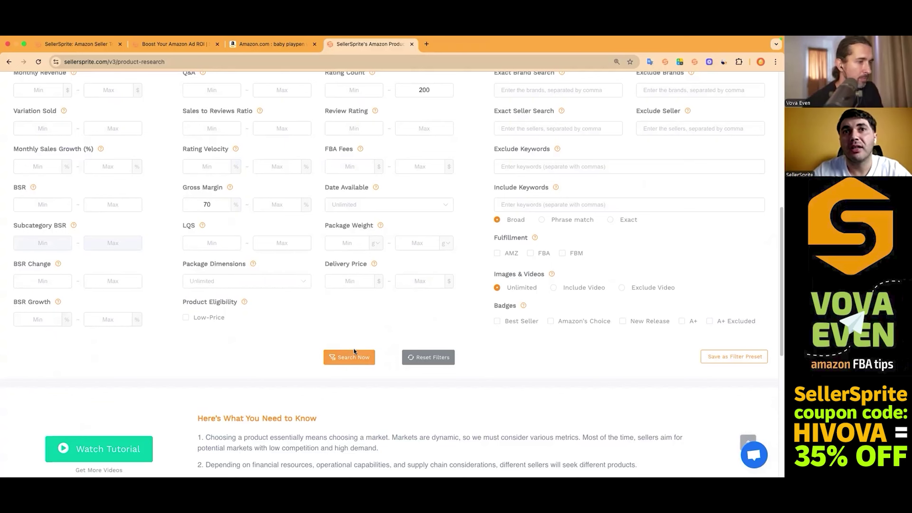
Step: Run the product search with the entered filters and look through the listed products
left_click(355, 357)
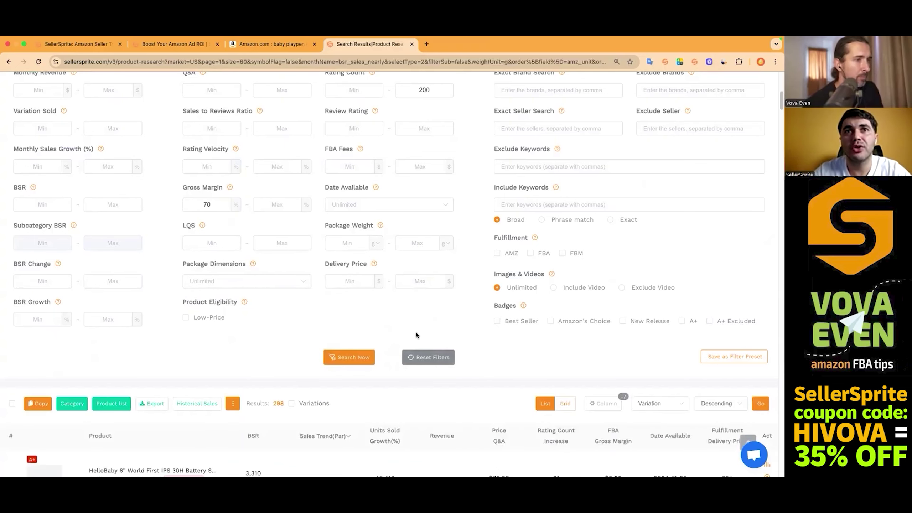
scroll(364, 244, "down", 5)
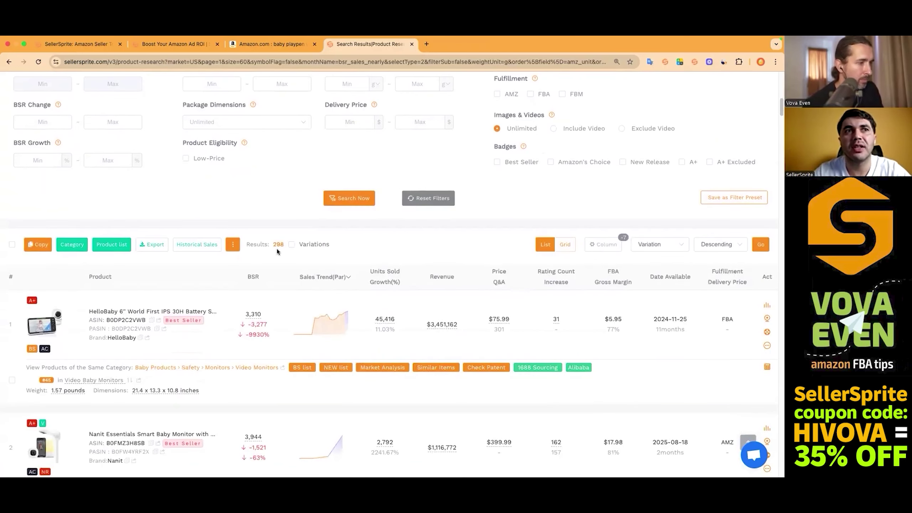
scroll(281, 249, "down", 3)
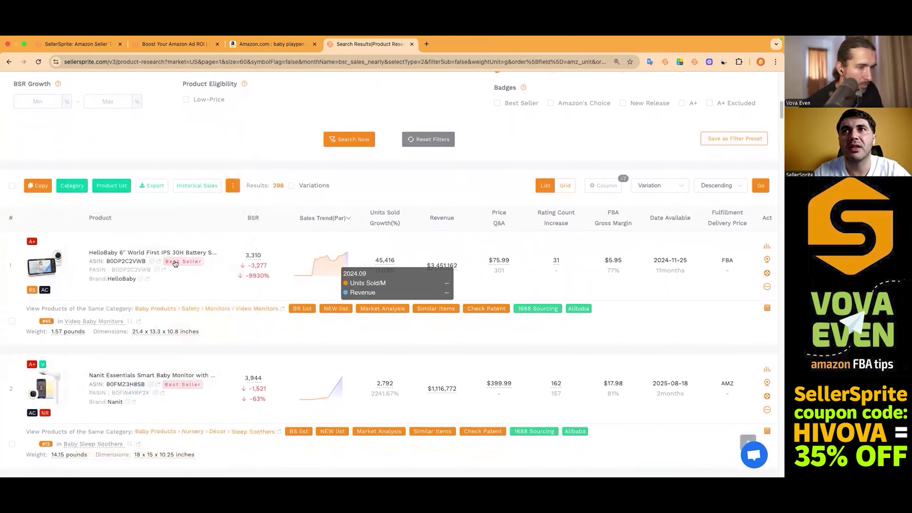
scroll(639, 279, "down", 1)
scroll(639, 279, "down", 10)
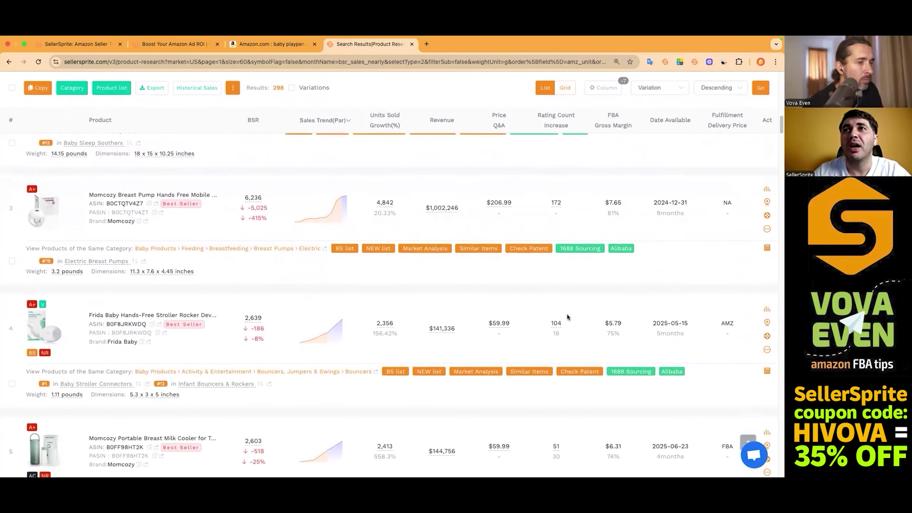
scroll(567, 316, "up", 8)
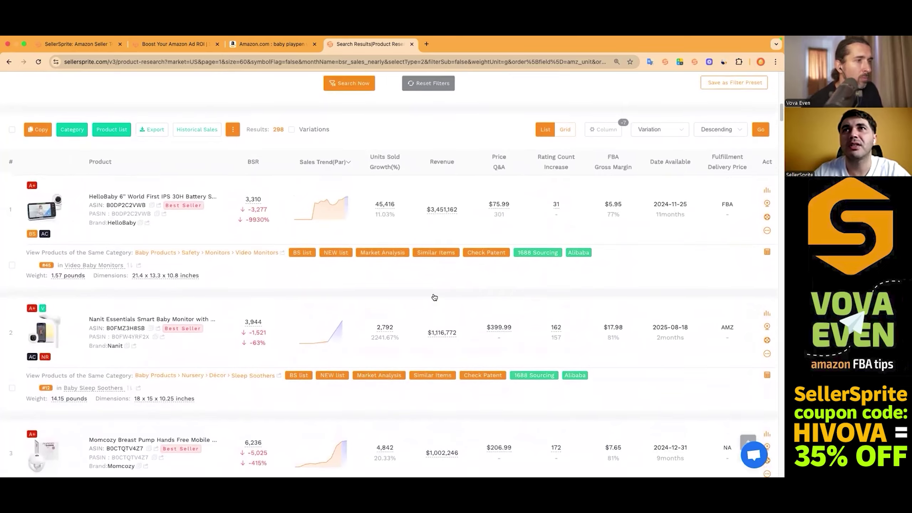
scroll(594, 233, "up", 8)
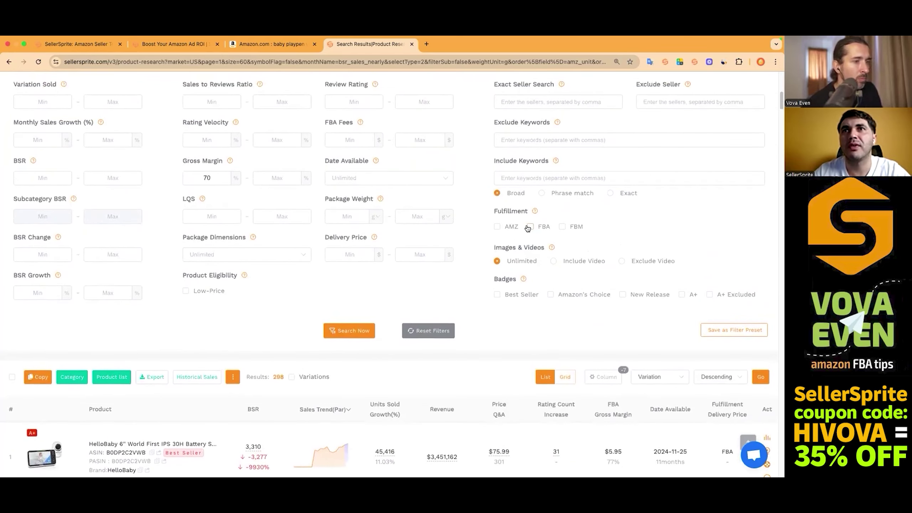
Step: Limit the fulfillment method to FBA and rerun the product search
left_click(531, 228)
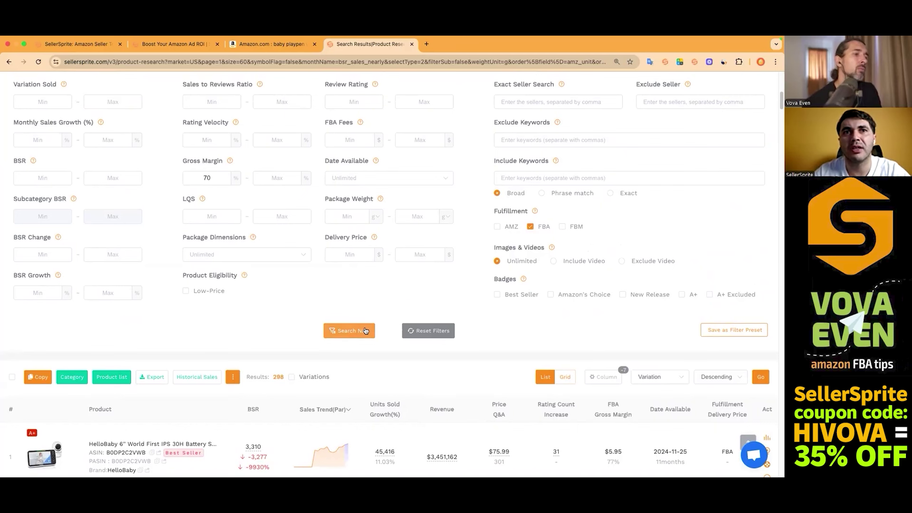
left_click(365, 330)
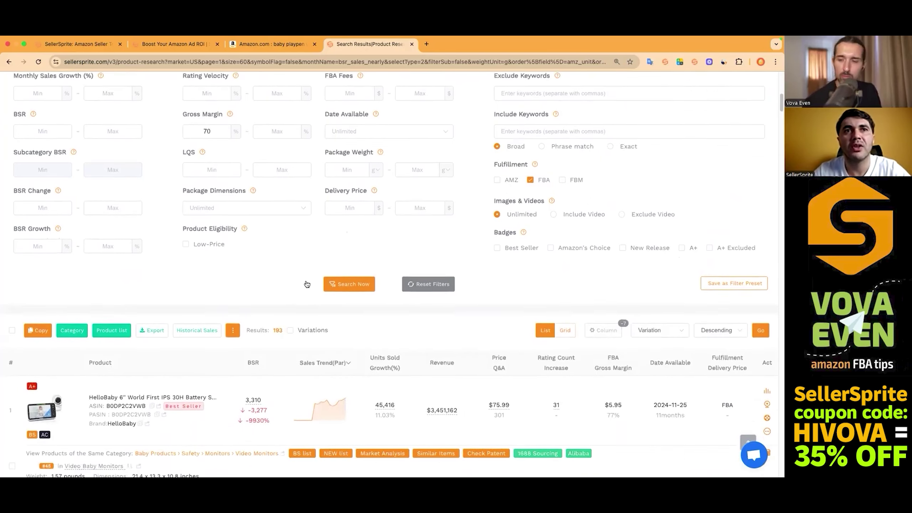
scroll(360, 277, "down", 3)
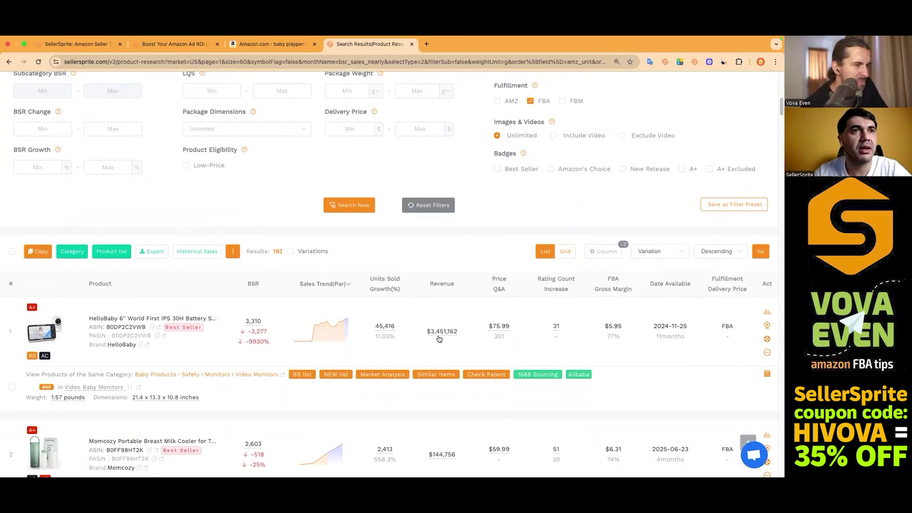
Step: View the monthly sales and revenue trend of the HelloBaby baby monitor, and close the chart
mouse_move(52, 336)
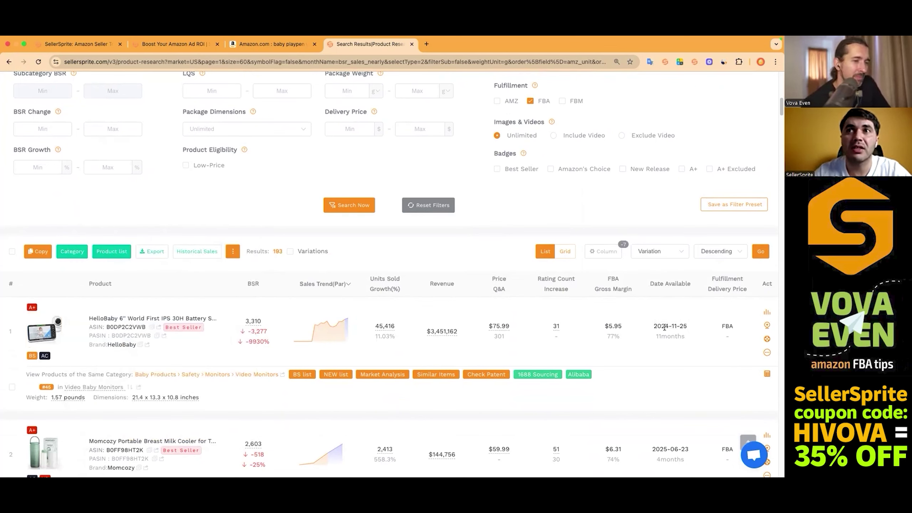
mouse_move(423, 331)
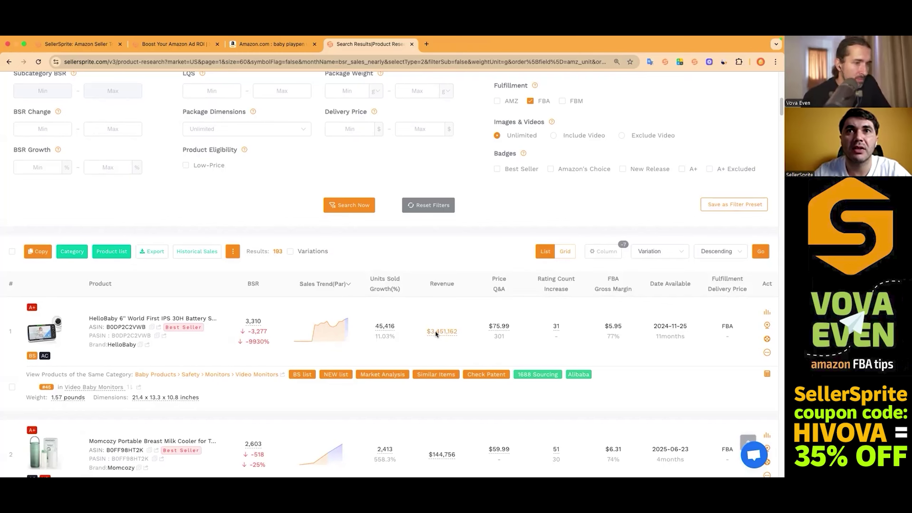
left_click(435, 331)
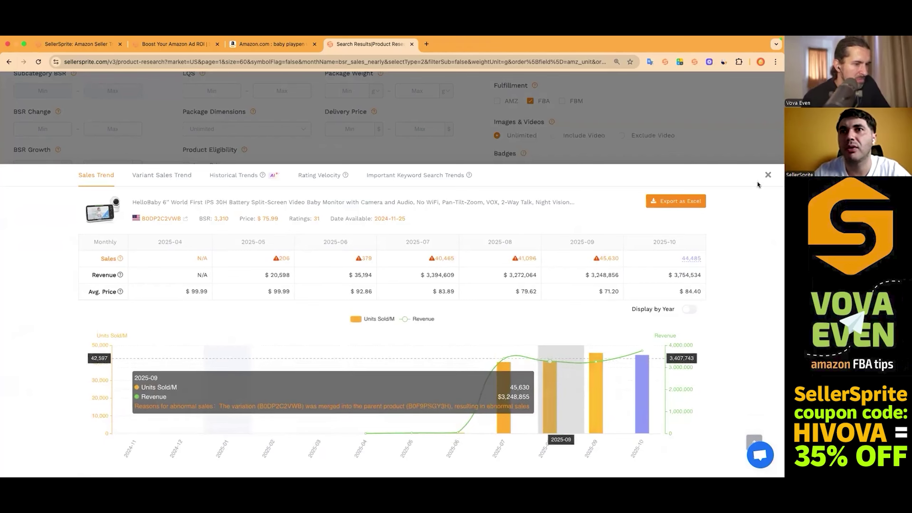
left_click(767, 177)
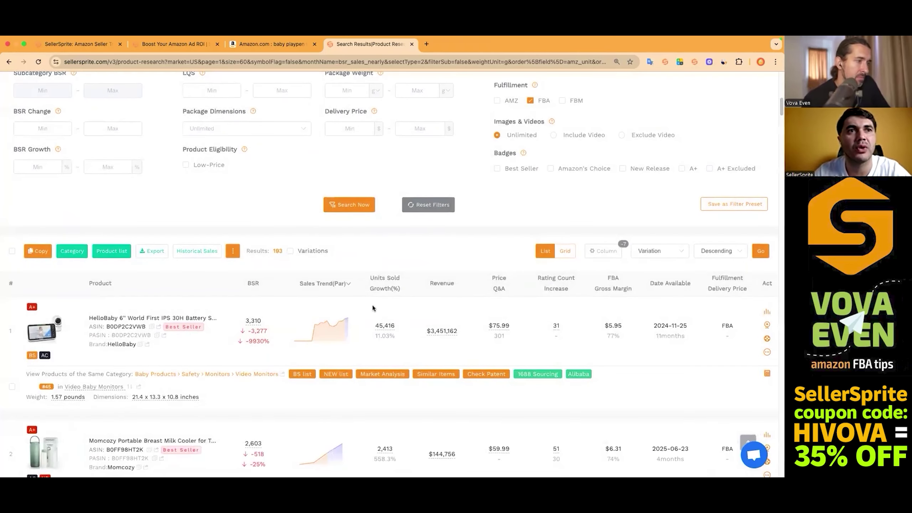
Step: Check the sales trend of the Umakep portable bottle warmer and open its Amazon listing in a new tab
scroll(372, 309, "down", 7)
scroll(371, 308, "down", 3)
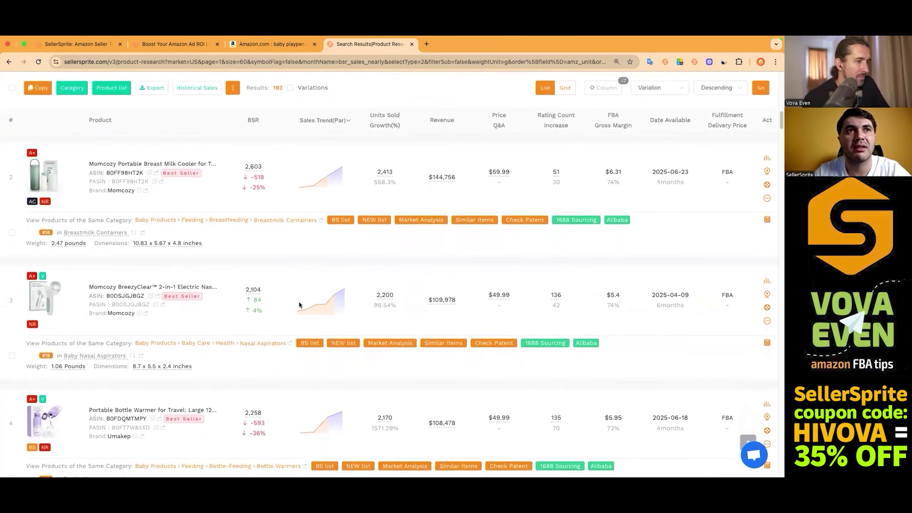
scroll(347, 249, "up", 1)
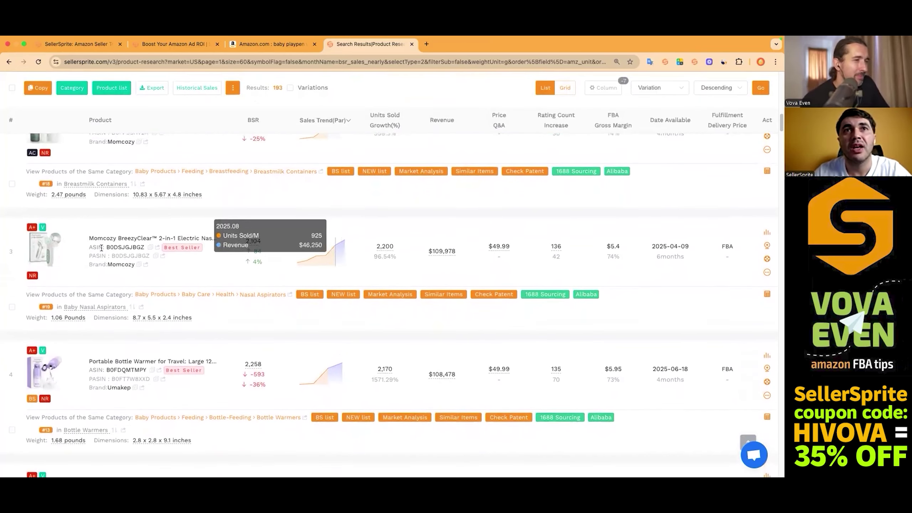
mouse_move(33, 252)
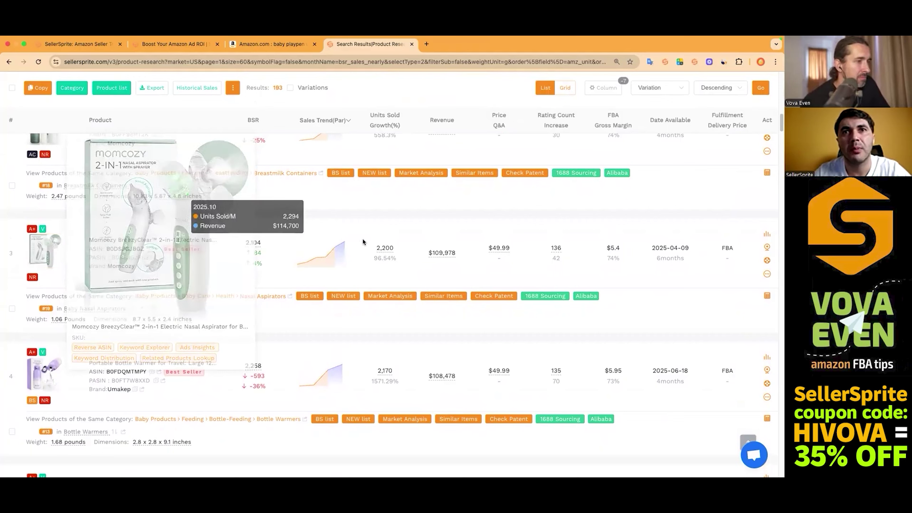
mouse_move(44, 374)
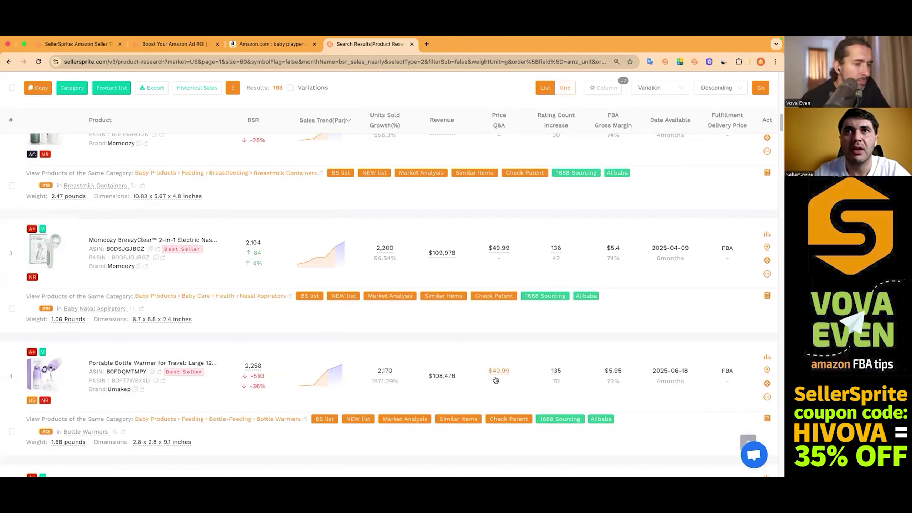
left_click(439, 378)
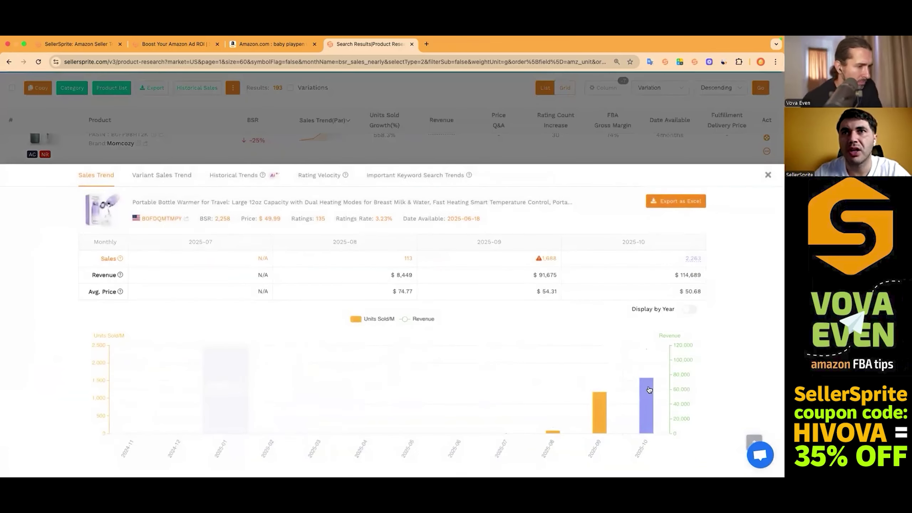
mouse_move(578, 411)
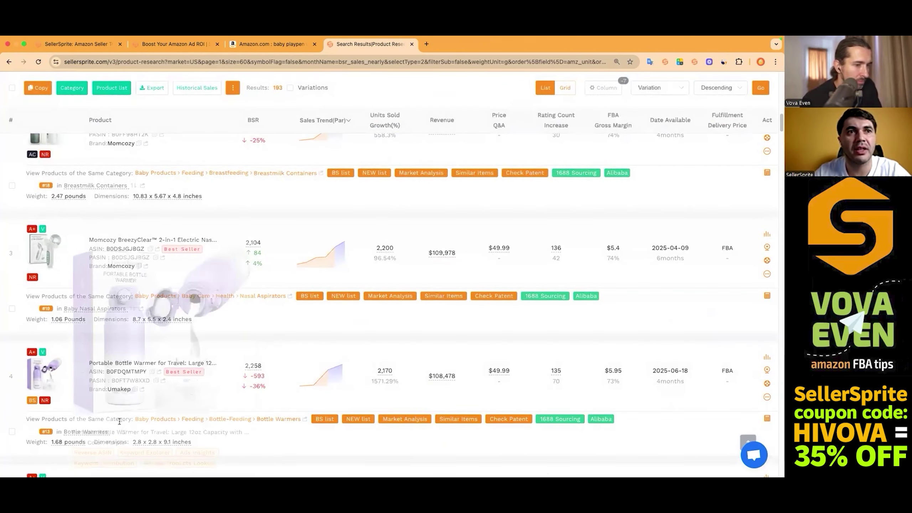
left_click(158, 375)
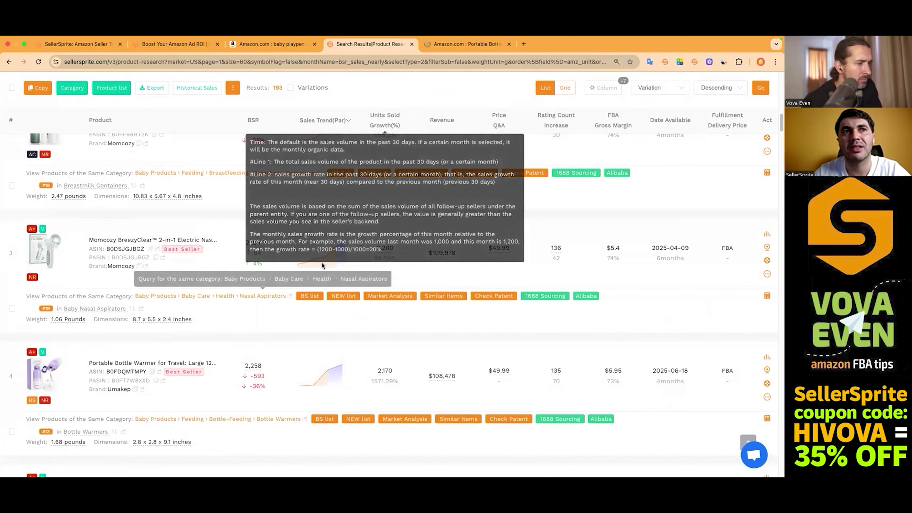
Step: Look through the following products and open the Amazon listing of the Voice-tank portable bottle warmer in a new tab
scroll(322, 264, "down", 5)
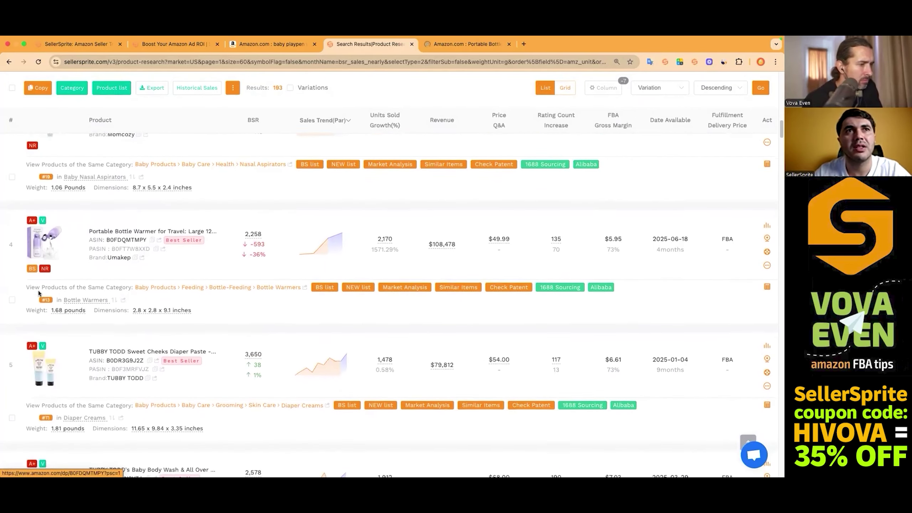
scroll(44, 392, "down", 3)
mouse_move(37, 349)
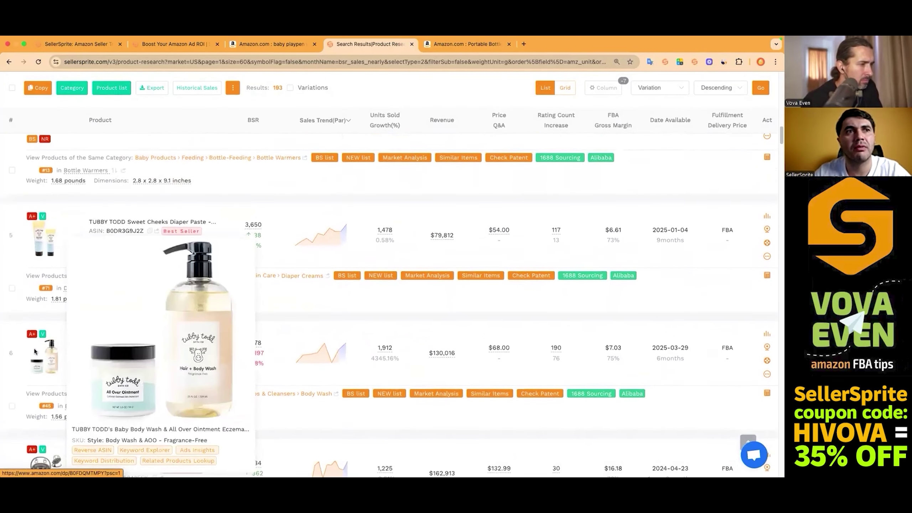
scroll(37, 349, "down", 3)
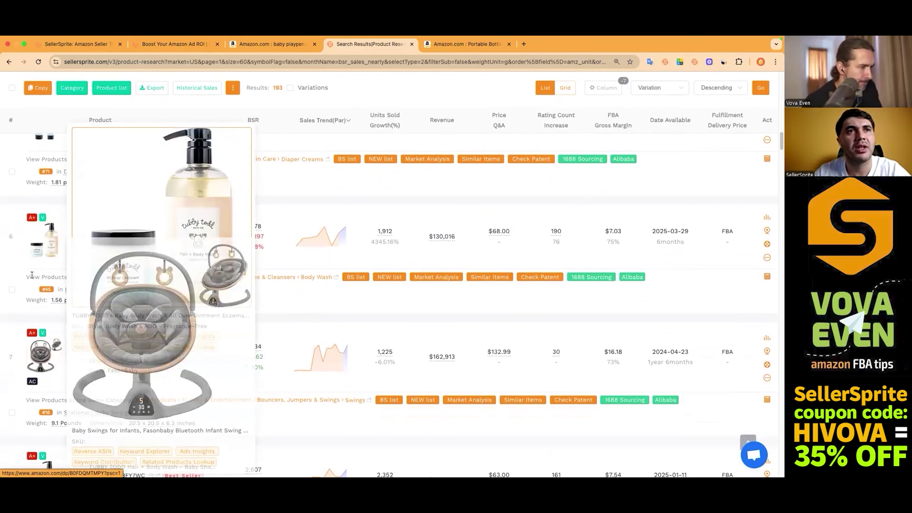
scroll(209, 282, "down", 3)
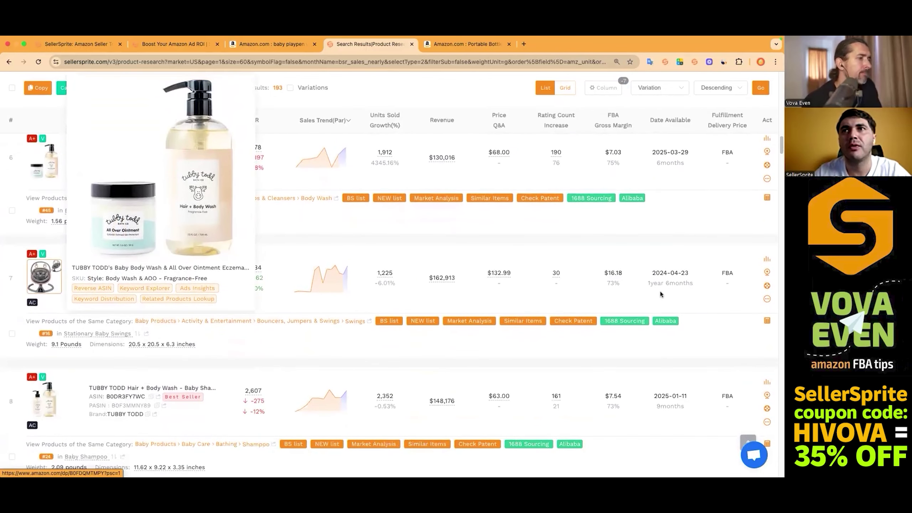
mouse_move(689, 283)
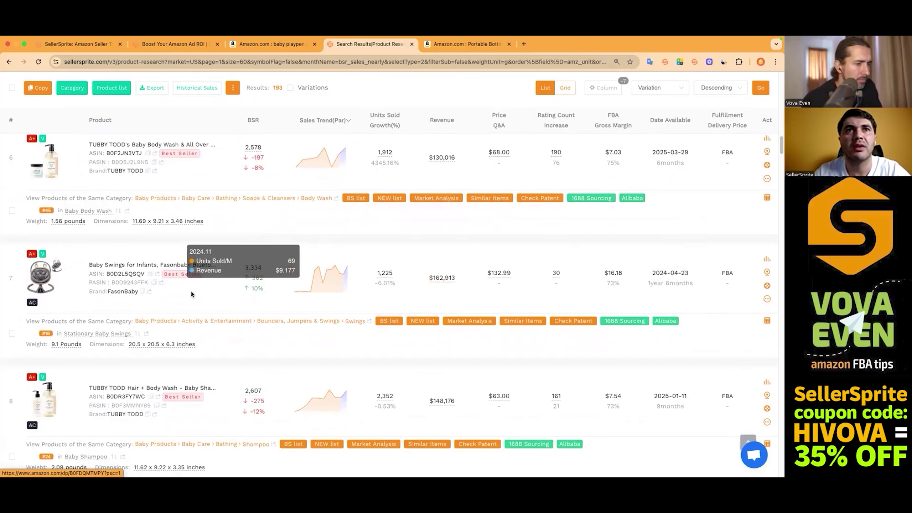
scroll(56, 307, "down", 5)
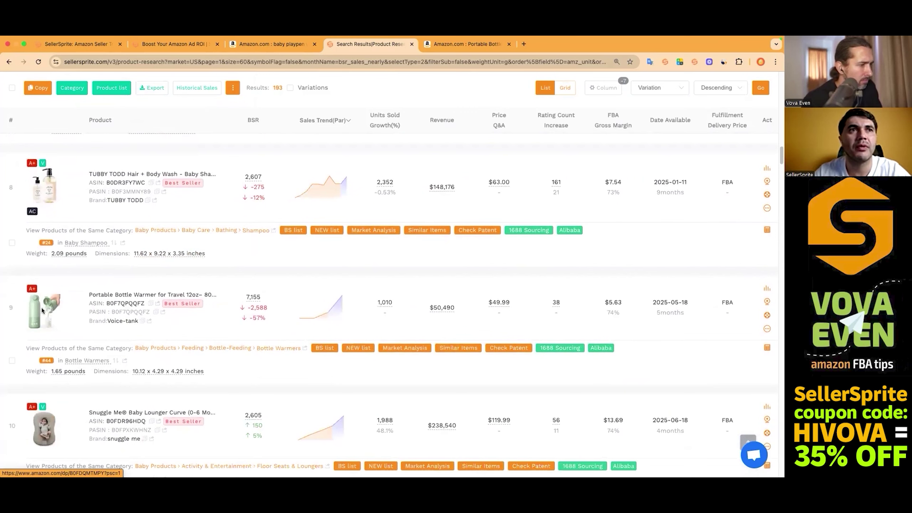
mouse_move(42, 311)
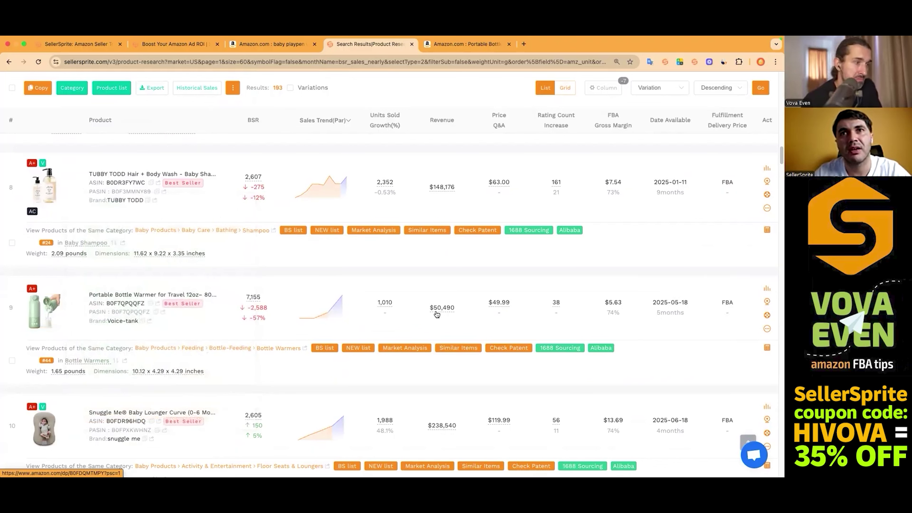
left_click(157, 305)
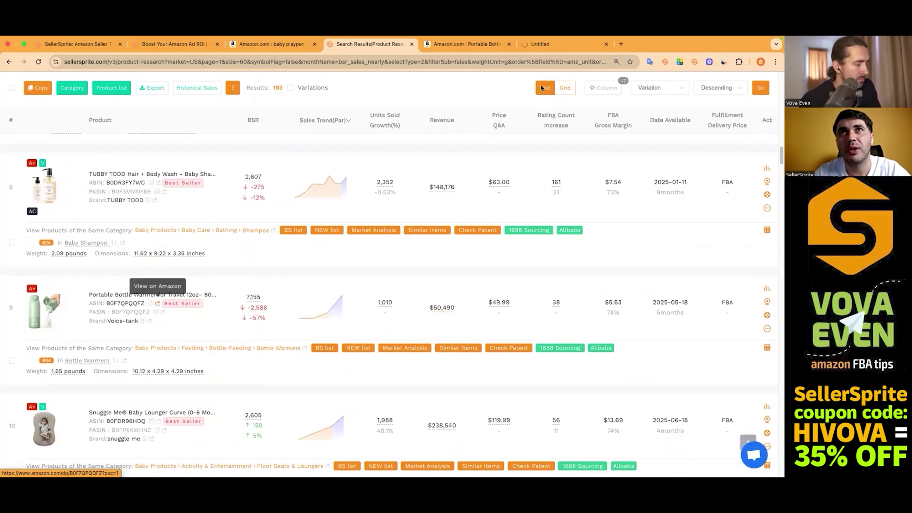
Step: Compare the Umakep and Voice-tank bottle warmer listings on Amazon by their titles, ratings, prices and sales data
left_click(466, 44)
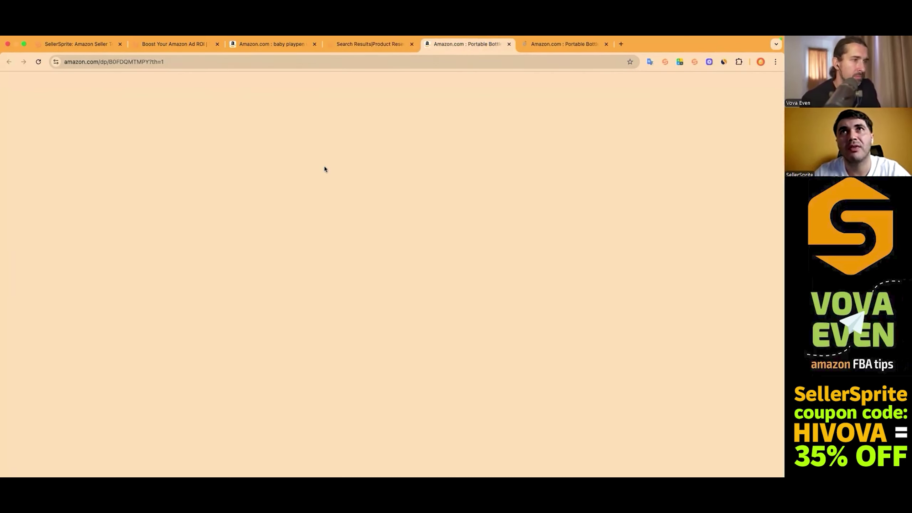
scroll(247, 304, "down", 5)
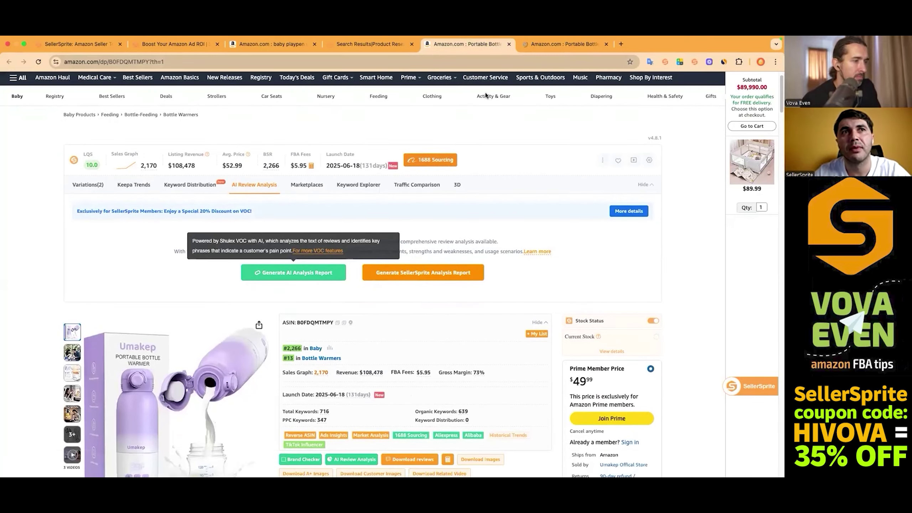
left_click(563, 44)
scroll(343, 294, "down", 5)
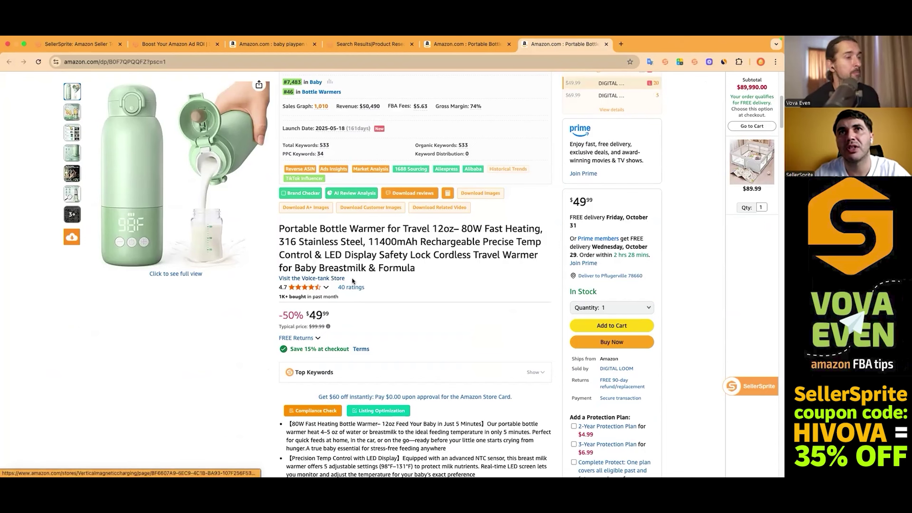
left_click(482, 43)
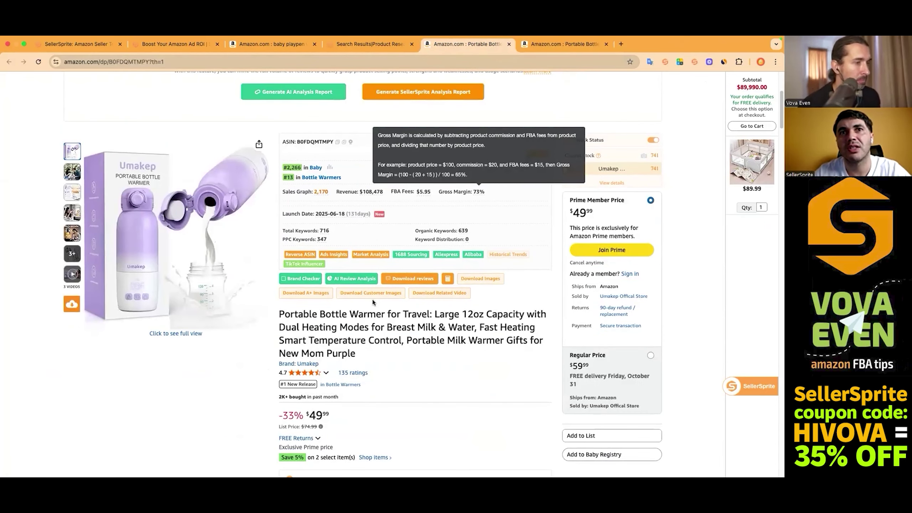
scroll(373, 302, "down", 2)
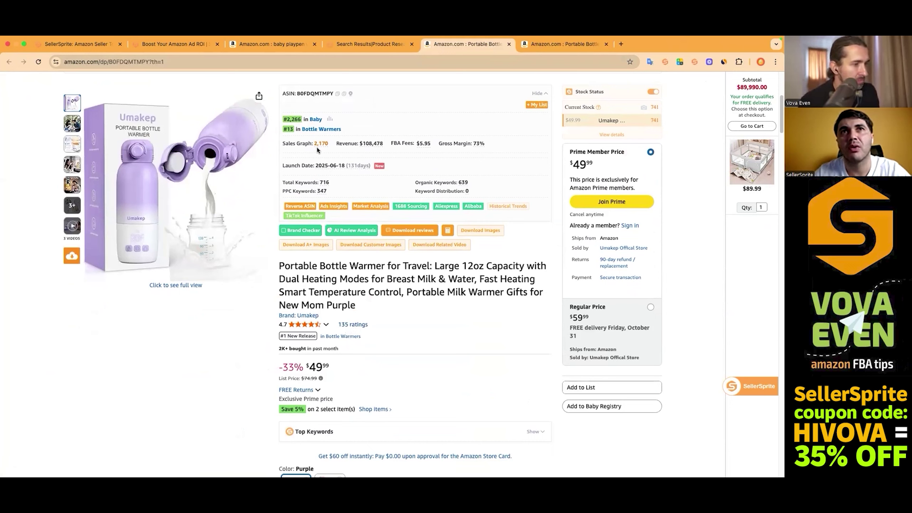
Step: Return to the SellerSprite search results and examine the ACABEA bottle warmer's revenue, rating count and availability date against the neighbouring products
left_click(366, 43)
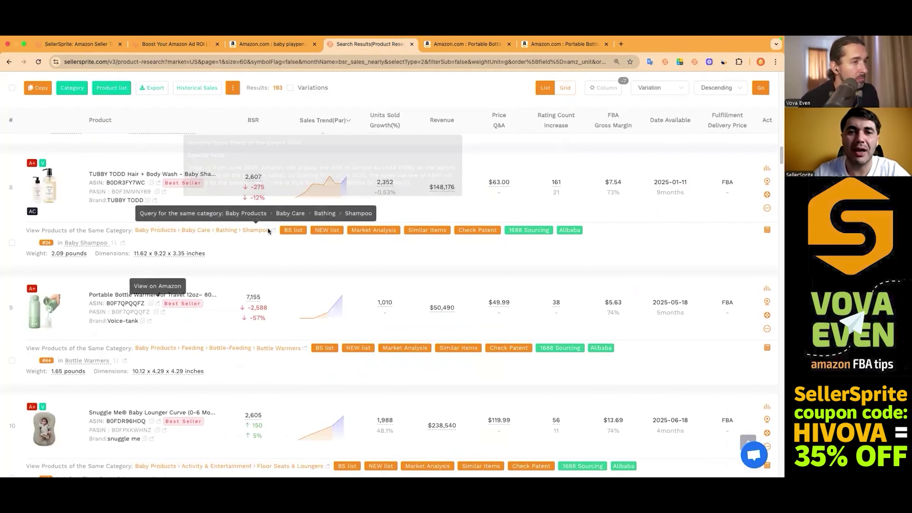
scroll(264, 241, "down", 1)
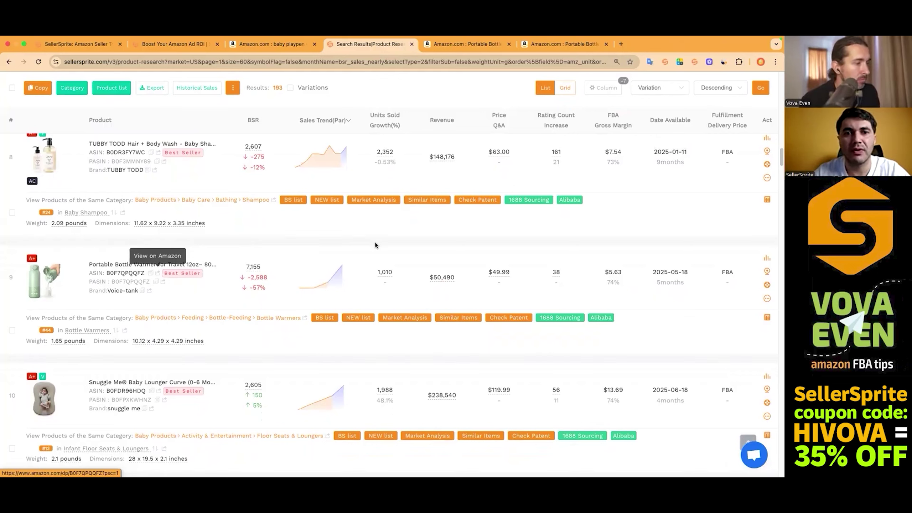
mouse_move(316, 282)
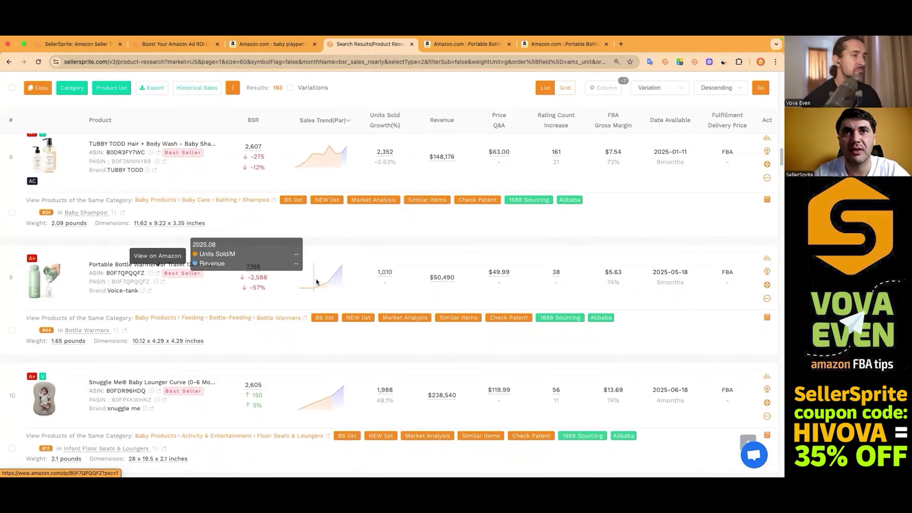
scroll(186, 303, "down", 8)
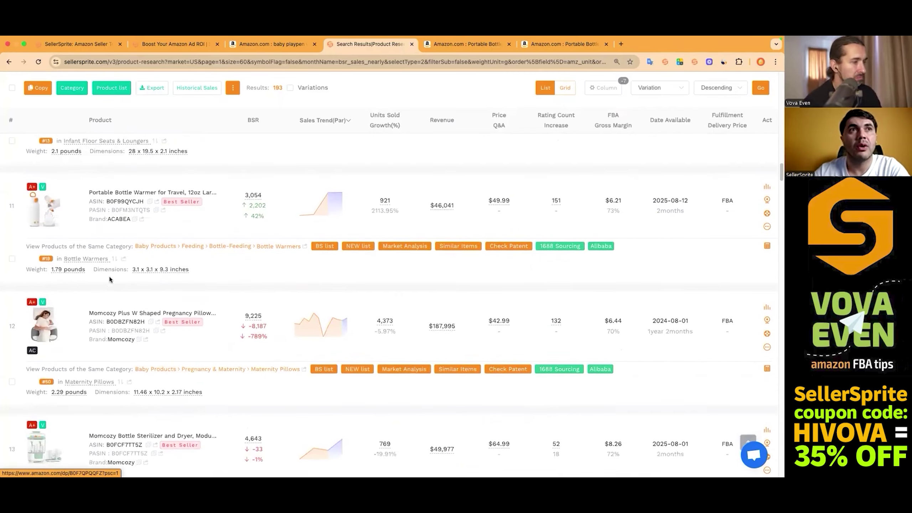
scroll(18, 336, "up", 3)
mouse_move(40, 336)
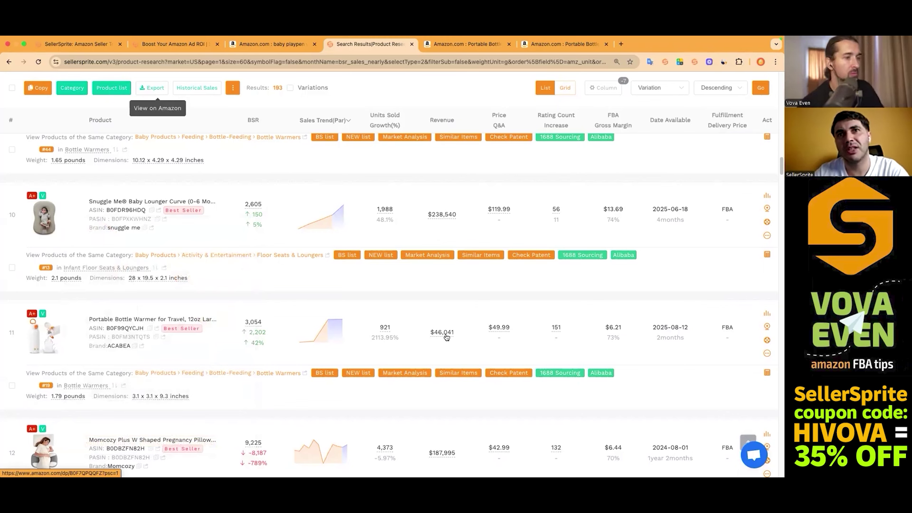
scroll(743, 390, "up", 1)
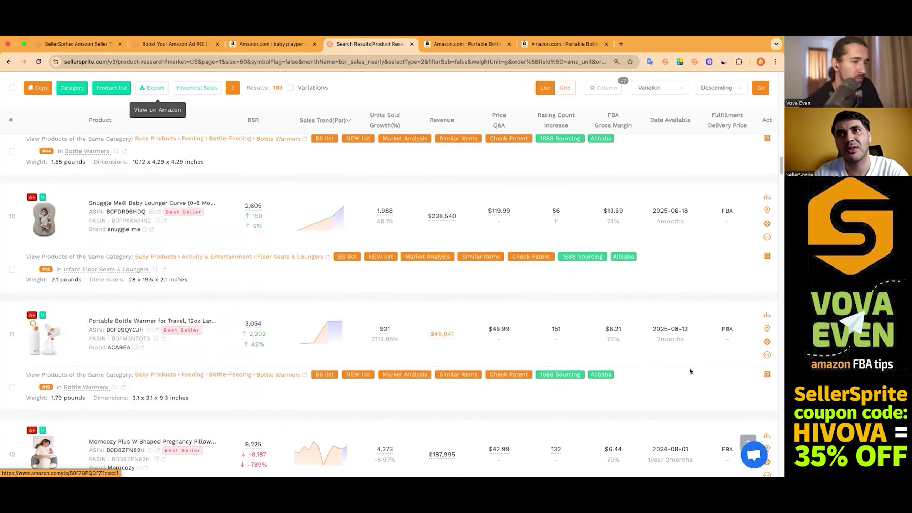
scroll(663, 343, "up", 8)
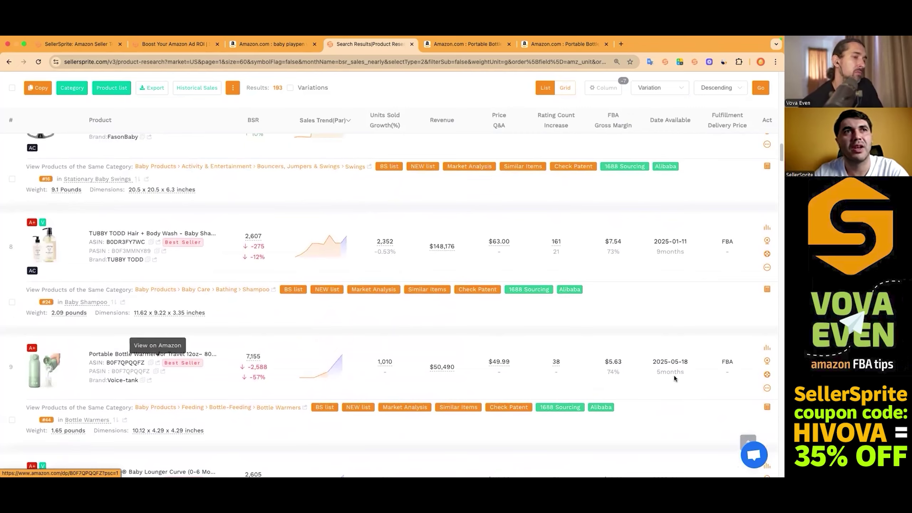
scroll(525, 369, "up", 10)
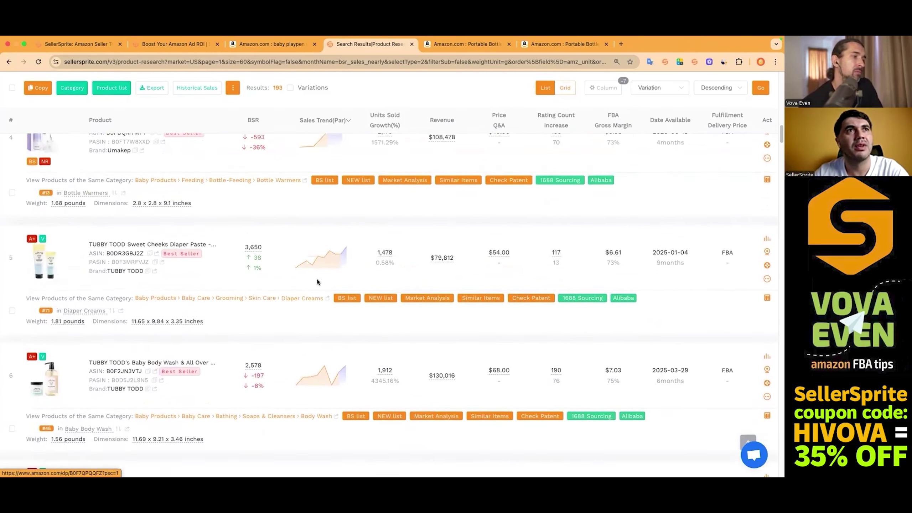
Step: Compare the Umakep bottle warmer's availability date with the ACABEA bottle warmer's date, sales trend and revenue in the search results
scroll(320, 284, "up", 2)
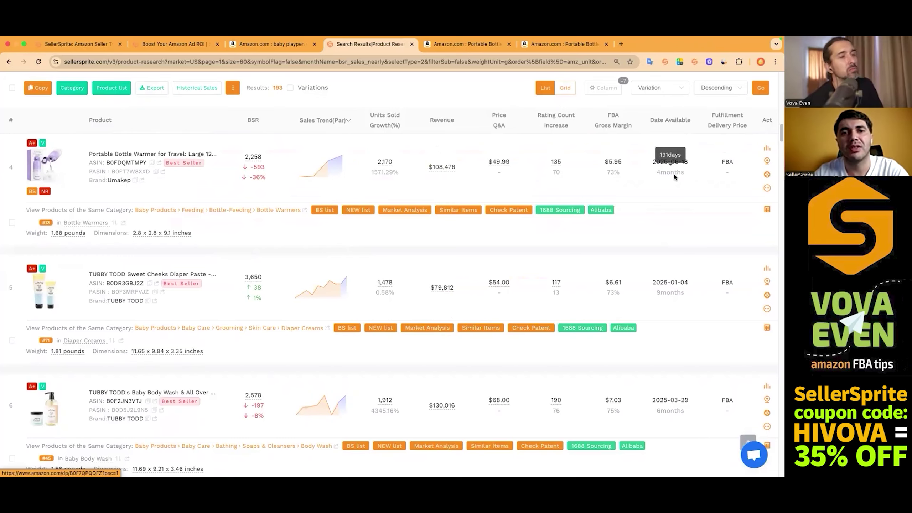
scroll(674, 175, "down", 15)
scroll(668, 186, "down", 5)
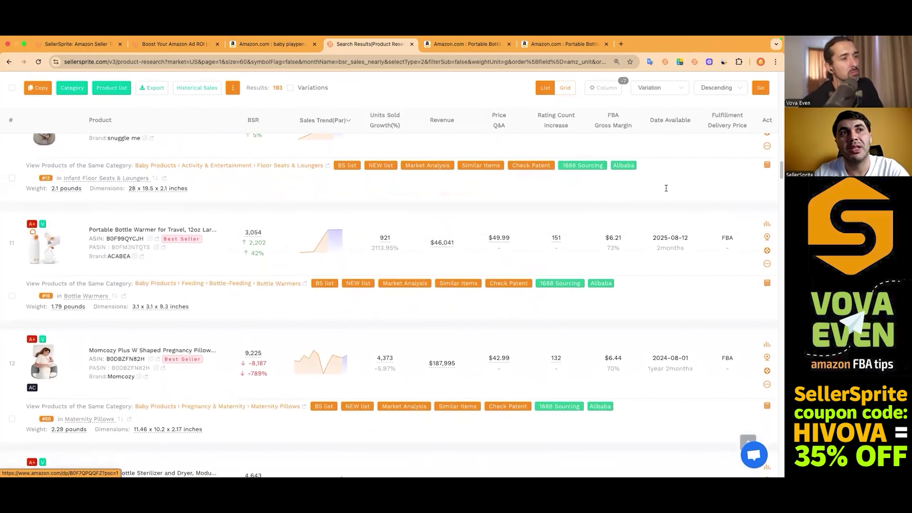
scroll(639, 191, "down", 1)
scroll(574, 201, "down", 5)
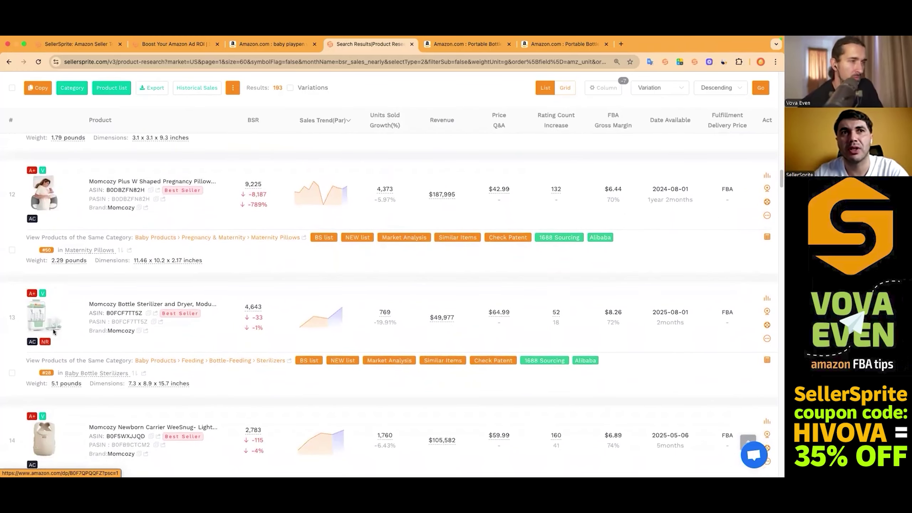
scroll(53, 331, "up", 5)
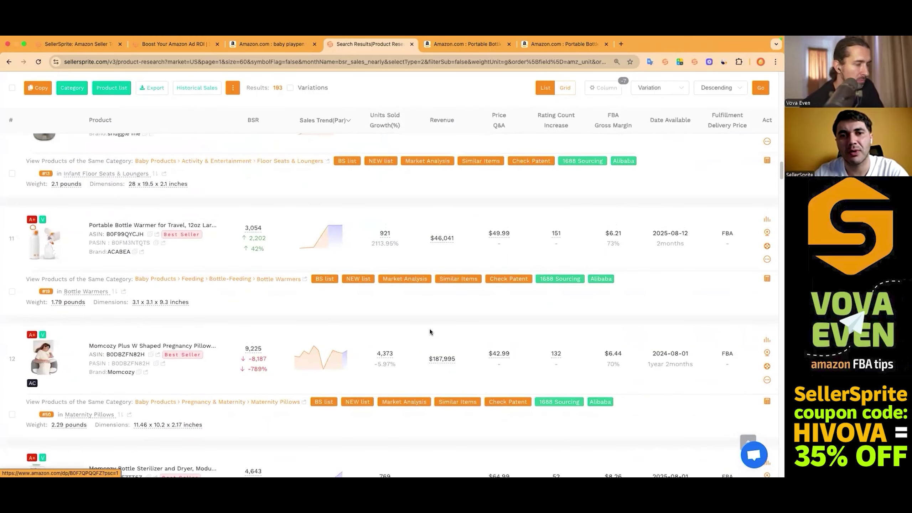
scroll(429, 331, "up", 3)
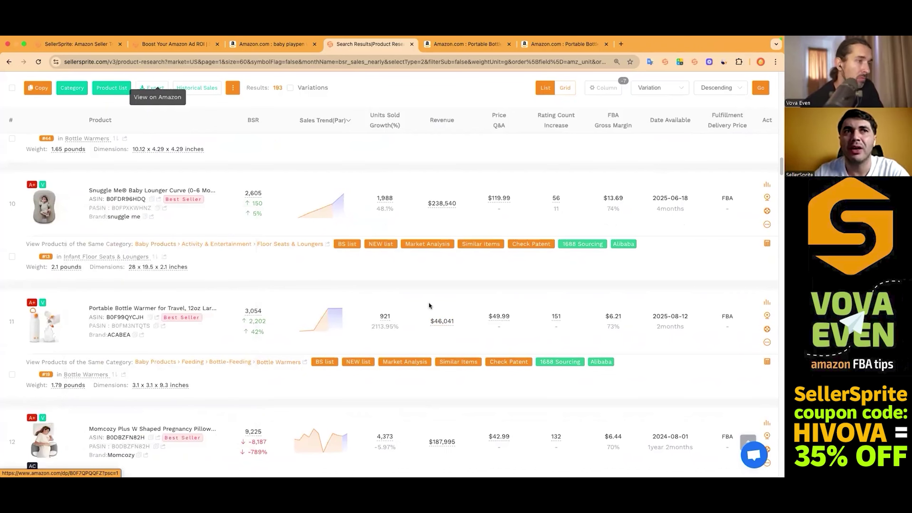
scroll(447, 305, "down", 1)
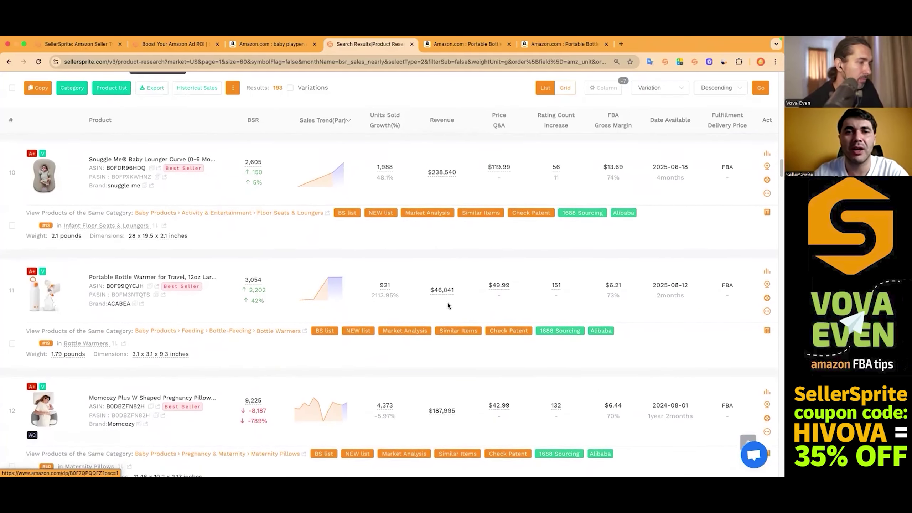
Step: Look over the Momcozy products that follow and open the ACABEA portable bottle warmer's Amazon listing in a new tab
scroll(448, 306, "down", 2)
scroll(447, 306, "down", 10)
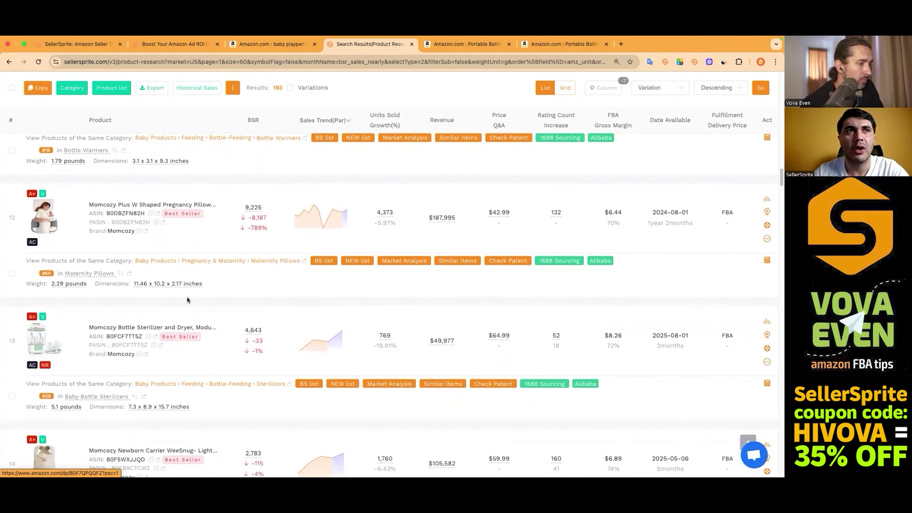
scroll(128, 299, "down", 4)
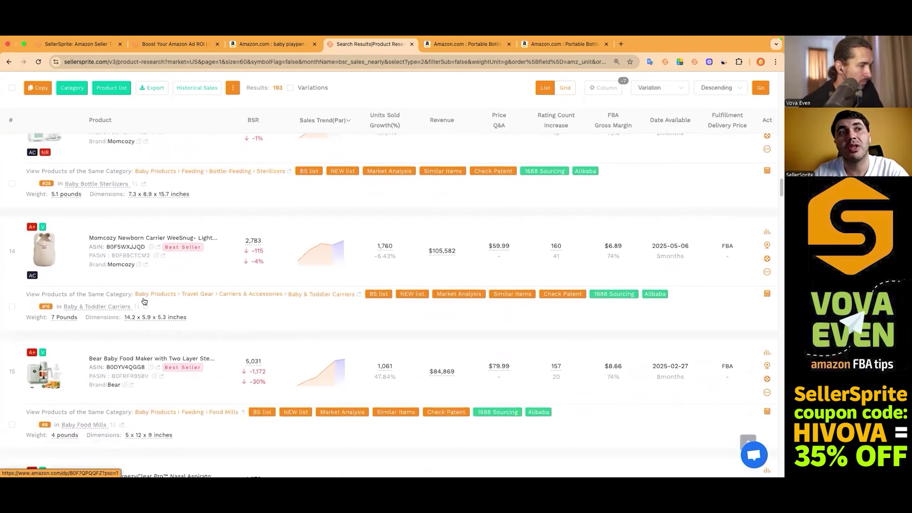
scroll(313, 281, "up", 8)
scroll(314, 281, "up", 6)
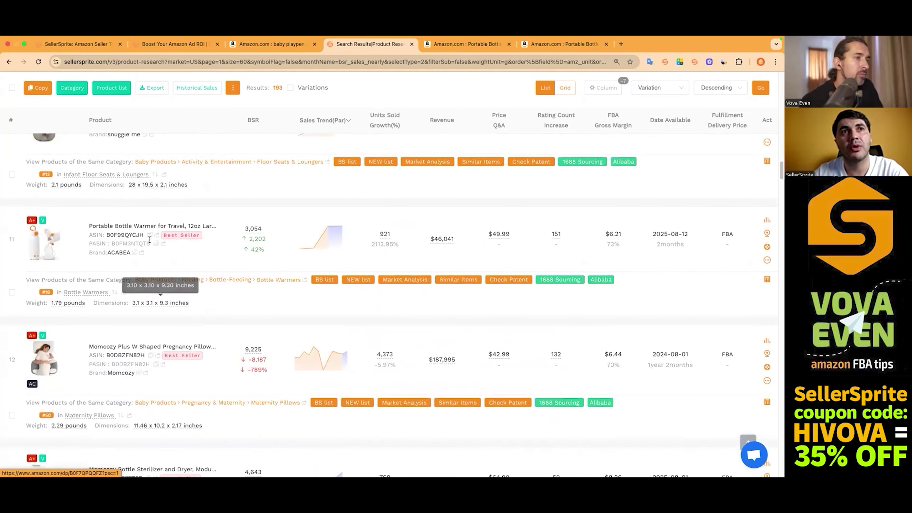
left_click(156, 236)
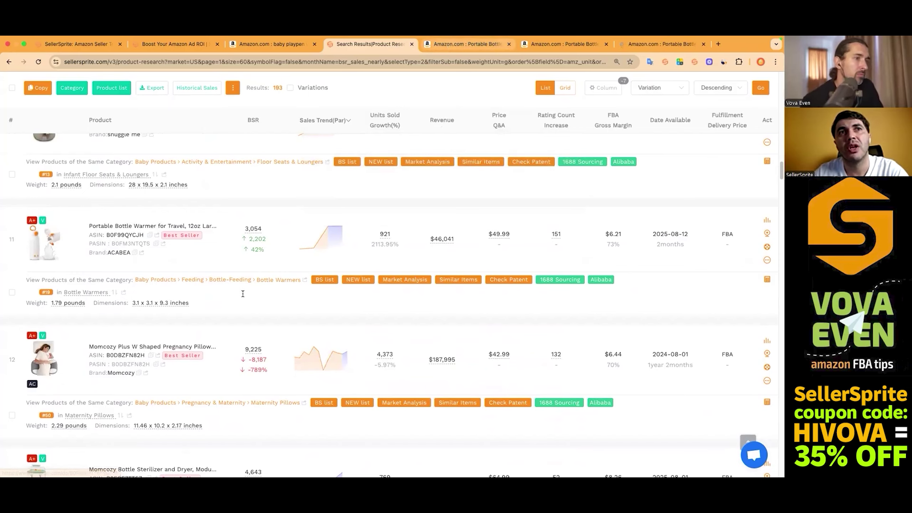
Step: Switch from the Umakep listing to the Voice-tank bottle warmer listing on Amazon and inspect its sales data and product images
key("ctrl+Tab")
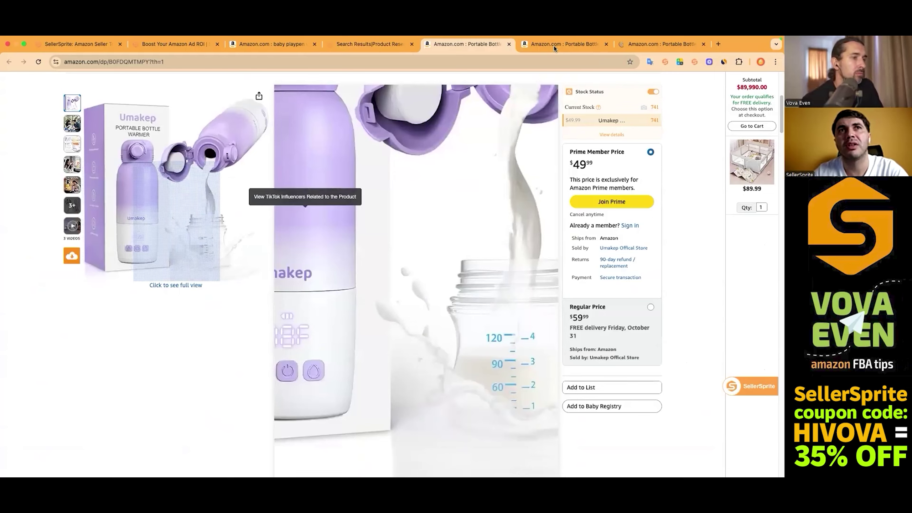
left_click(553, 46)
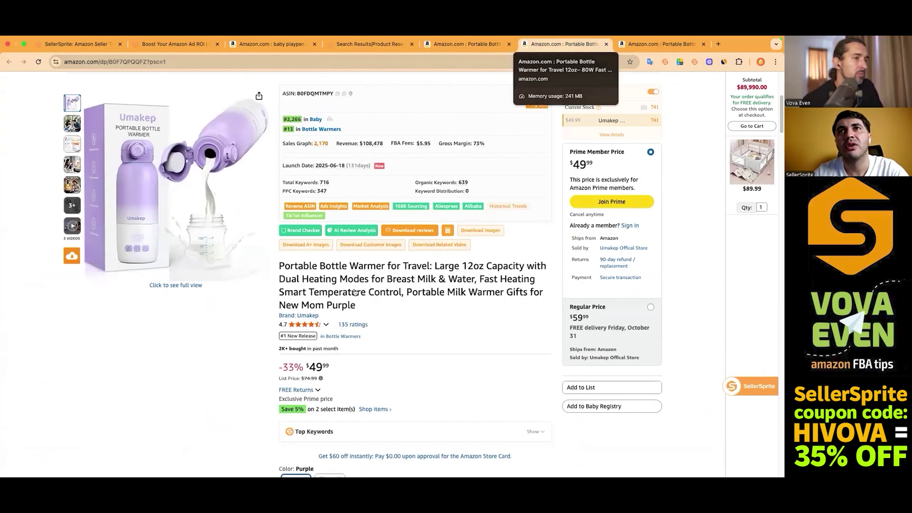
scroll(355, 289, "up", 3)
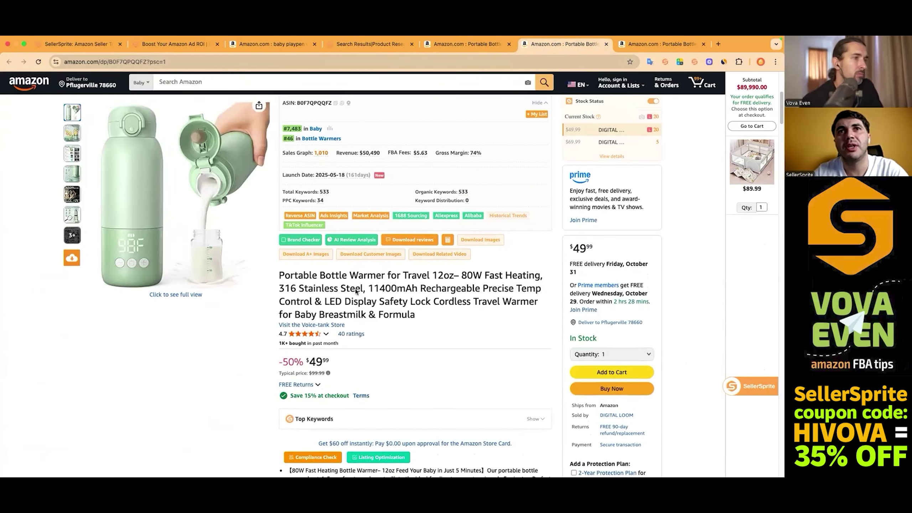
scroll(357, 291, "up", 2)
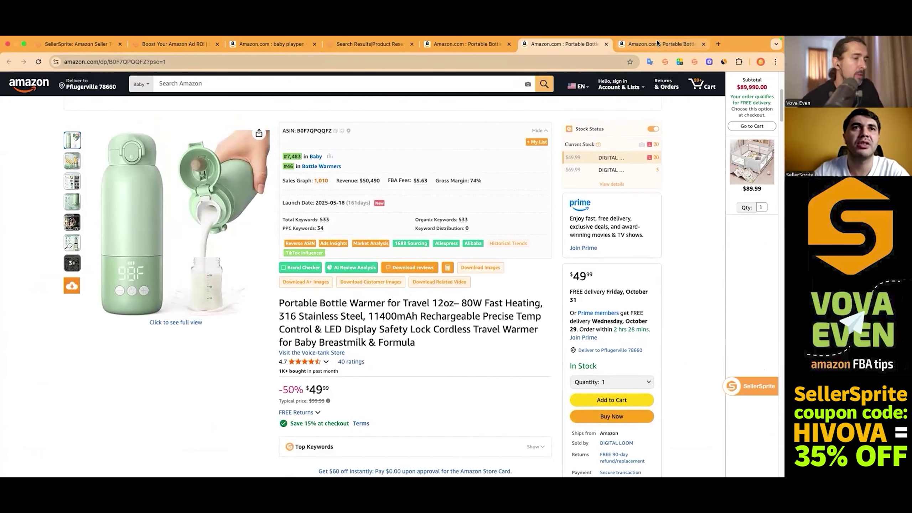
mouse_move(206, 239)
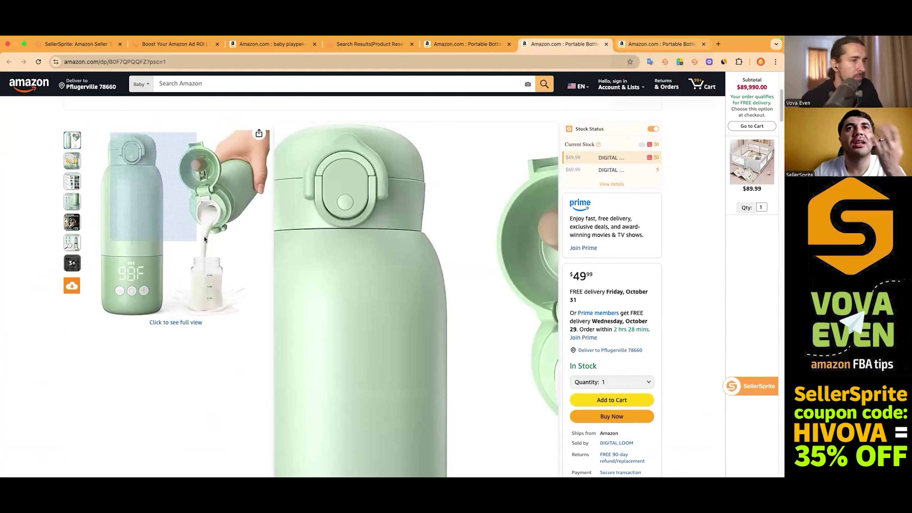
mouse_move(73, 222)
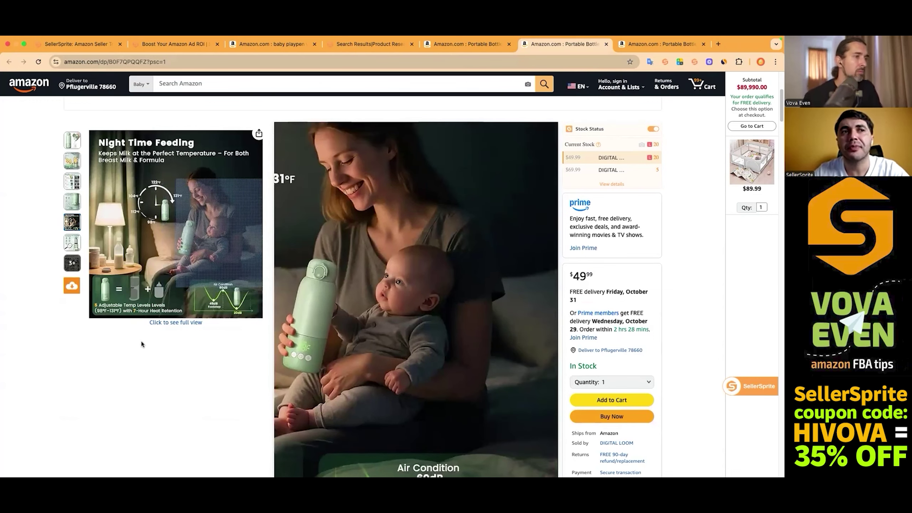
Step: Return to the SellerSprite search results and examine the sales trends and figures of the products from the Momcozy sterilizer to the electric nail clipper
key("super+4")
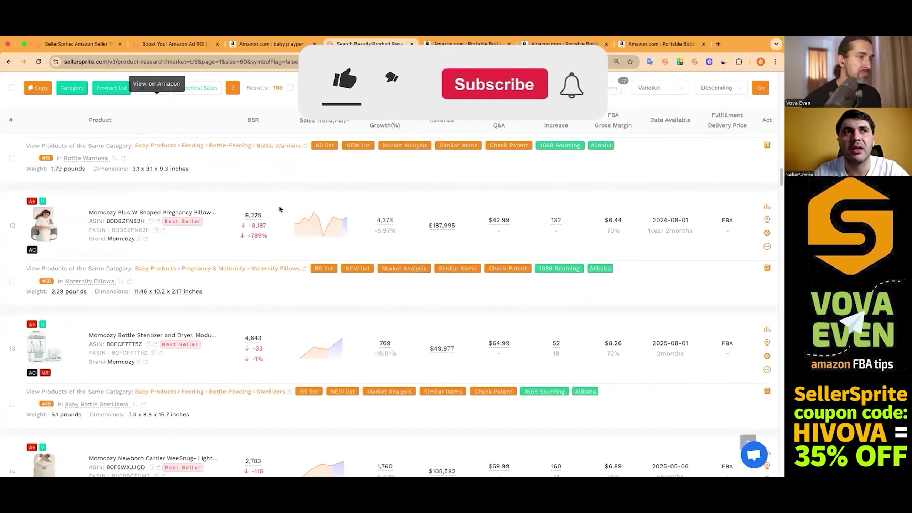
scroll(283, 207, "down", 5)
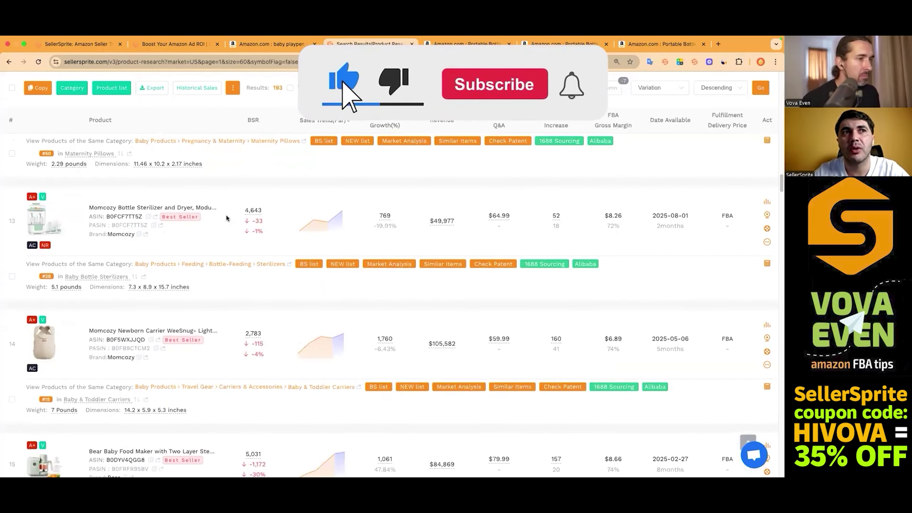
scroll(227, 217, "down", 2)
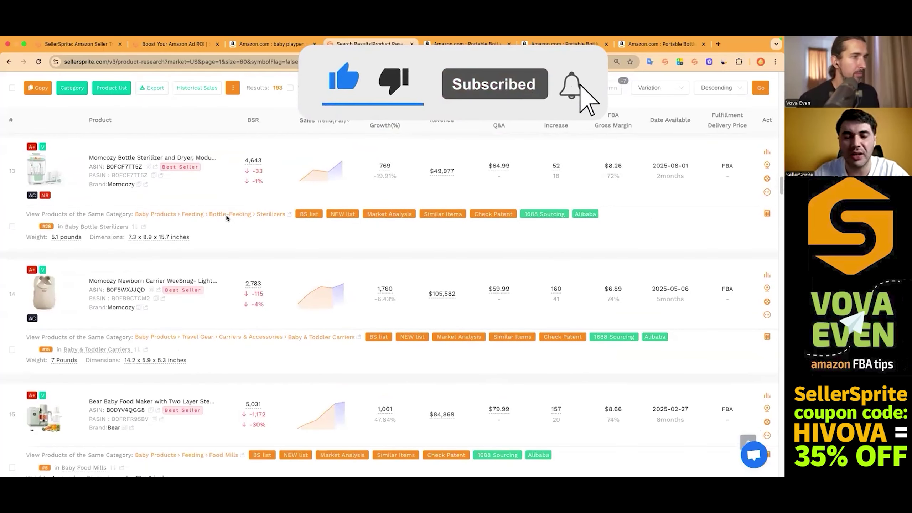
scroll(227, 217, "down", 3)
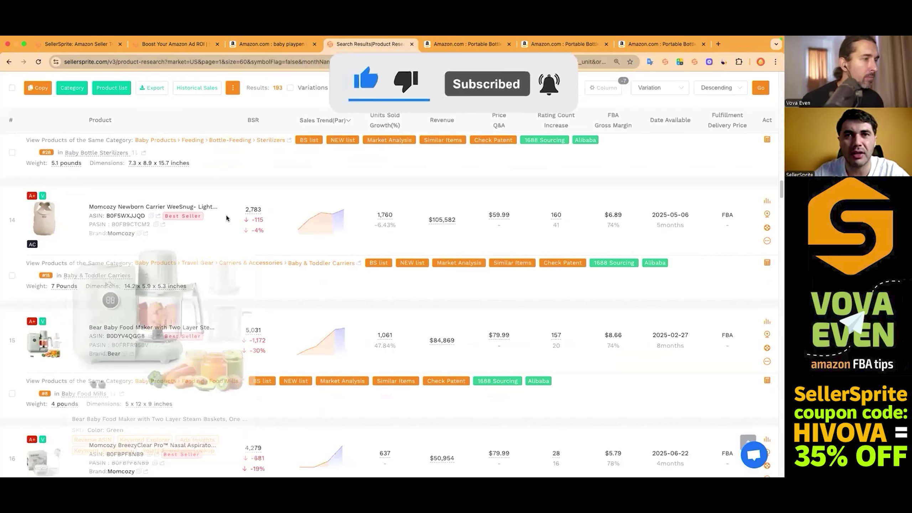
scroll(226, 217, "down", 5)
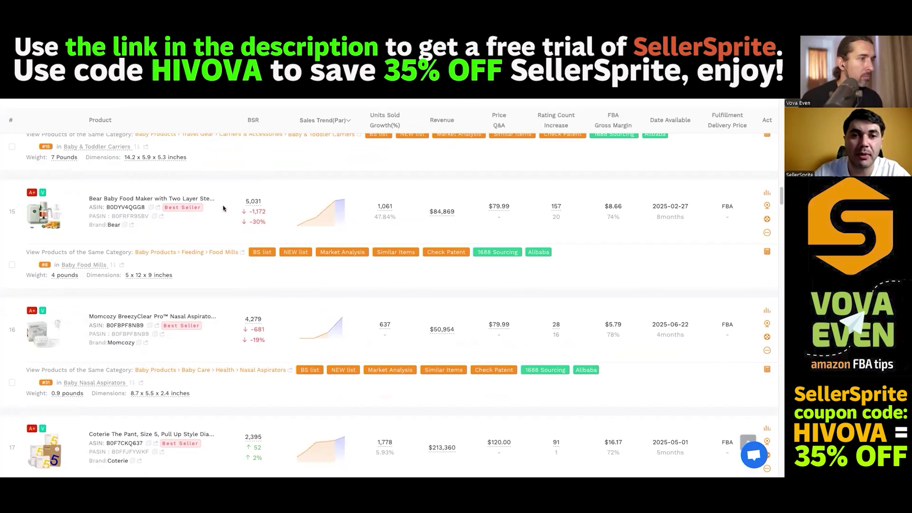
scroll(155, 204, "down", 3)
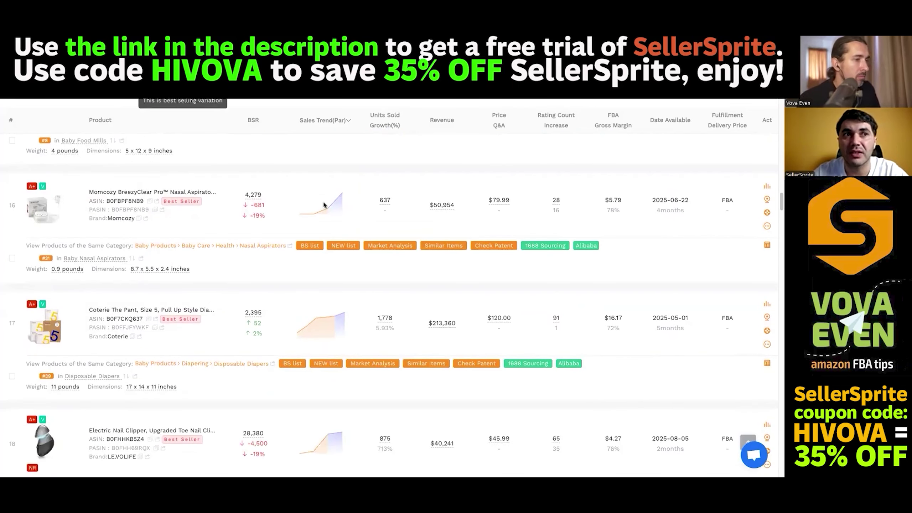
scroll(324, 205, "down", 4)
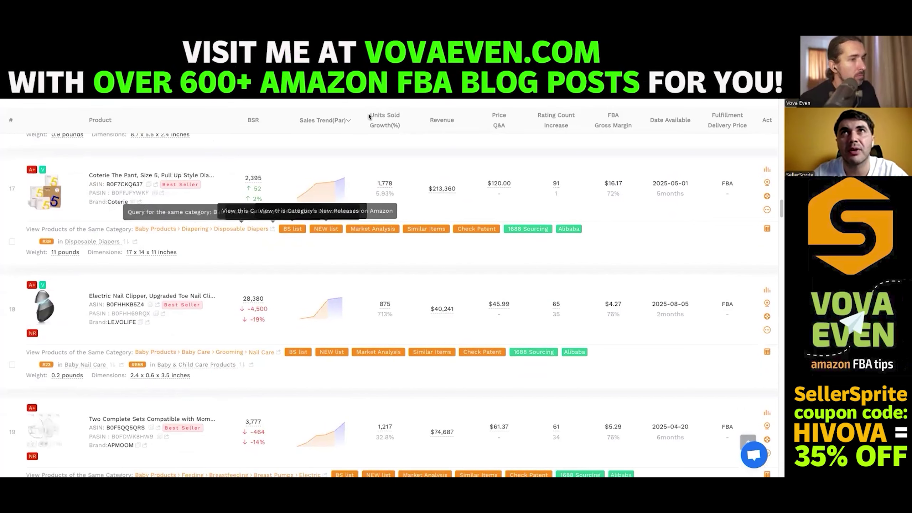
scroll(369, 117, "up", 3)
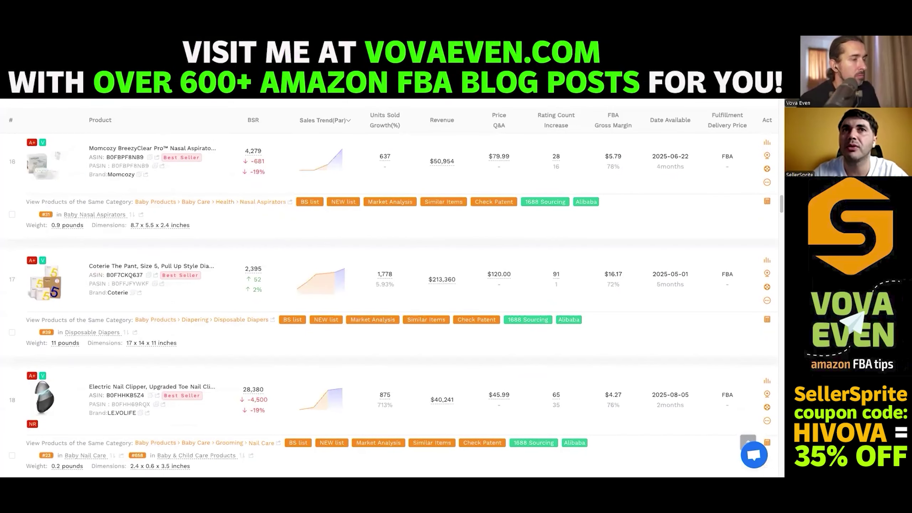
scroll(323, 120, "up", 9)
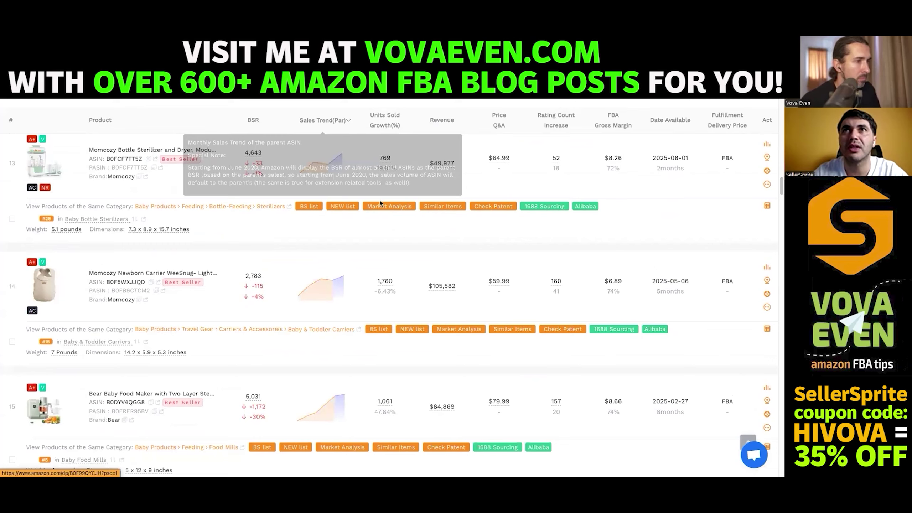
Step: Glance at the Umakep listing again, go back to the Product Research page and review the sales, price, rating count and gross margin filters
key("ctrl+Tab")
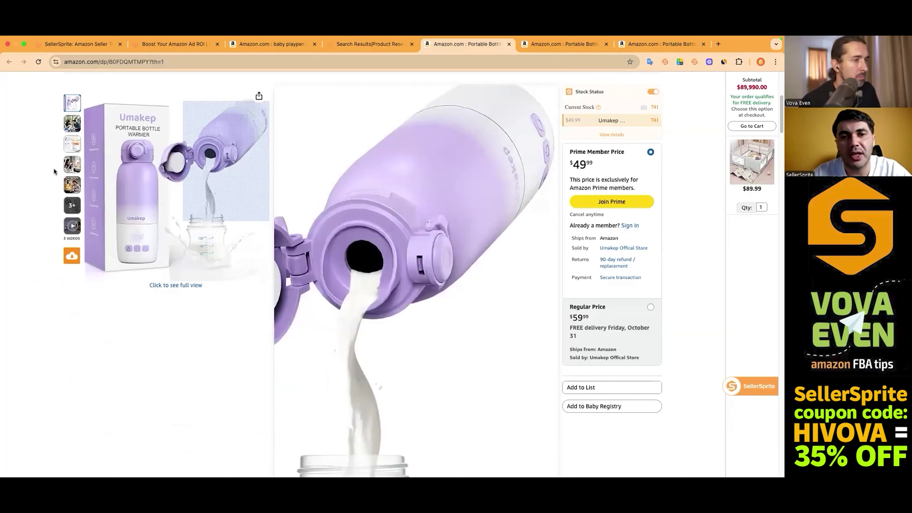
key("ctrl+shift+Tab")
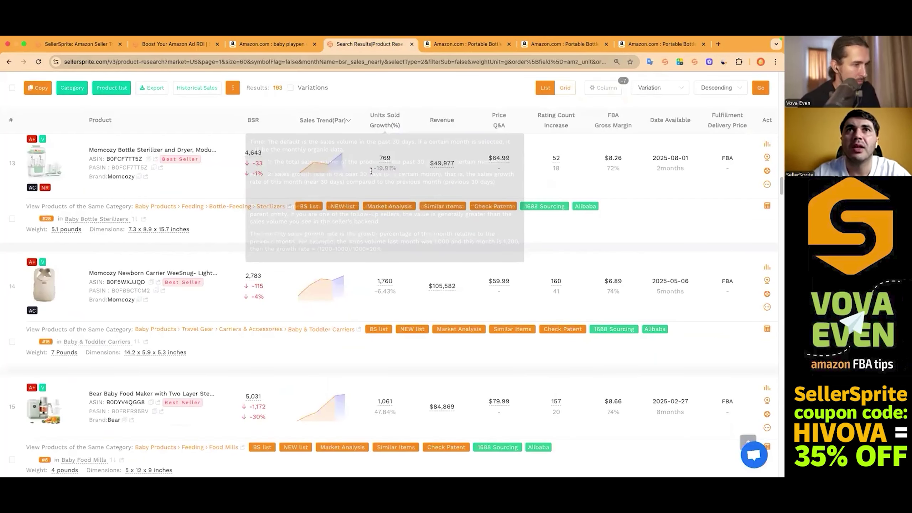
scroll(414, 158, "up", 15)
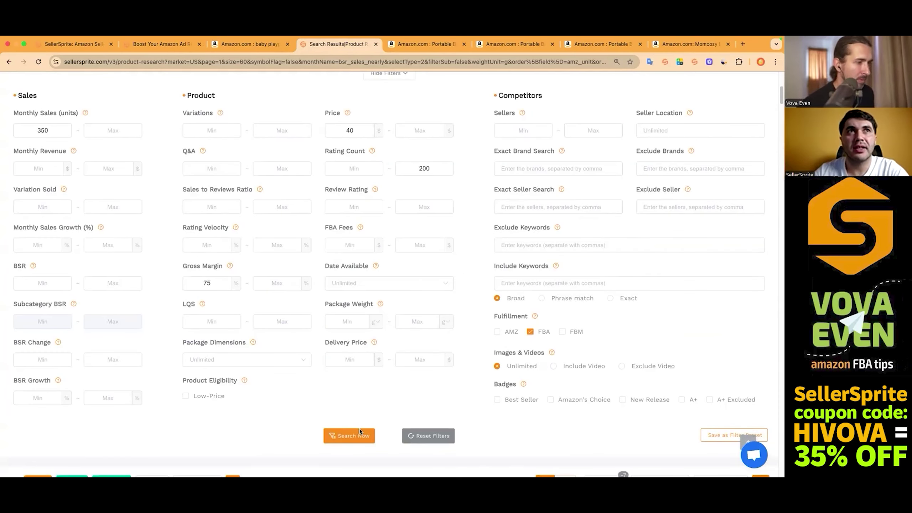
scroll(364, 436, "up", 1)
scroll(366, 438, "down", 1)
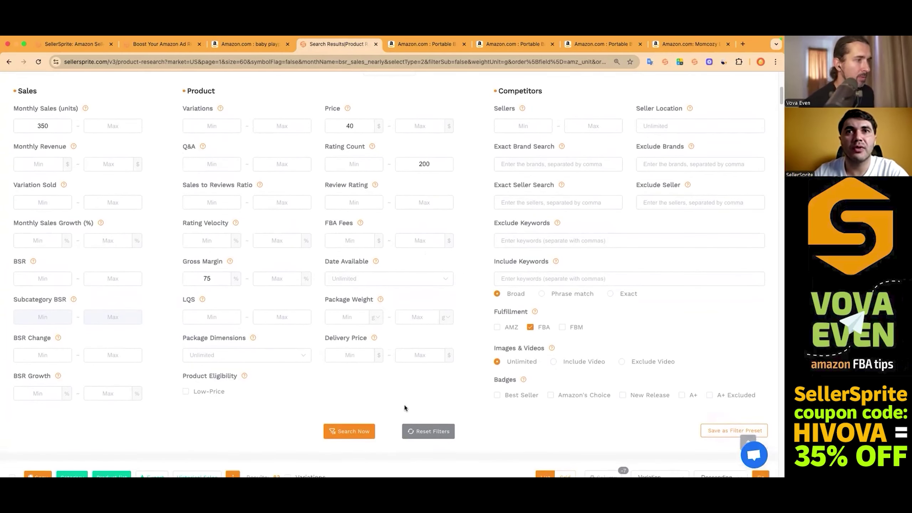
scroll(253, 257, "up", 5)
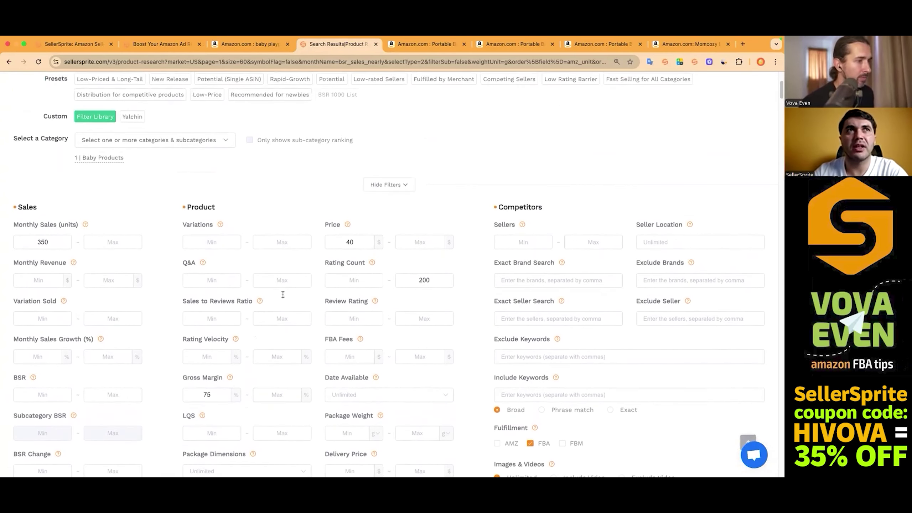
scroll(363, 319, "down", 4)
scroll(260, 287, "down", 1)
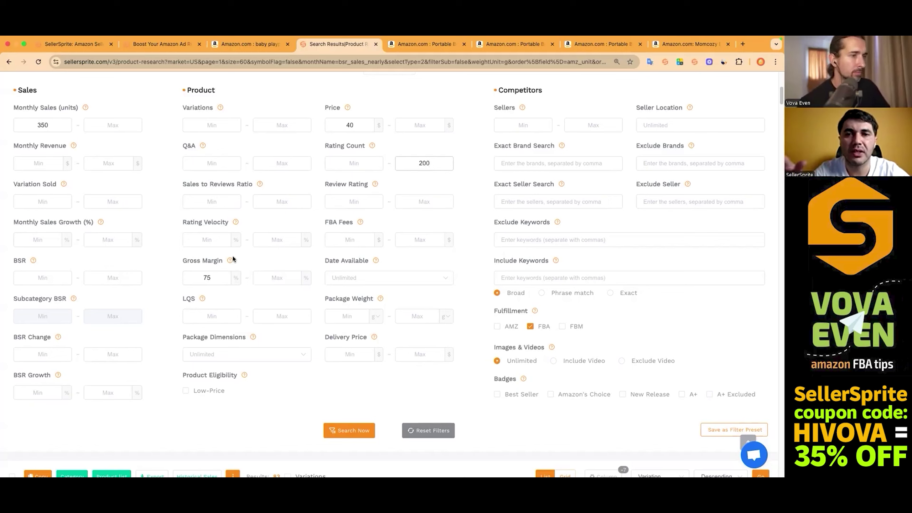
Step: Examine the minimum gross margin filter and its explanation alongside the first product in the filtered results
double_click(229, 276)
scroll(249, 265, "down", 5)
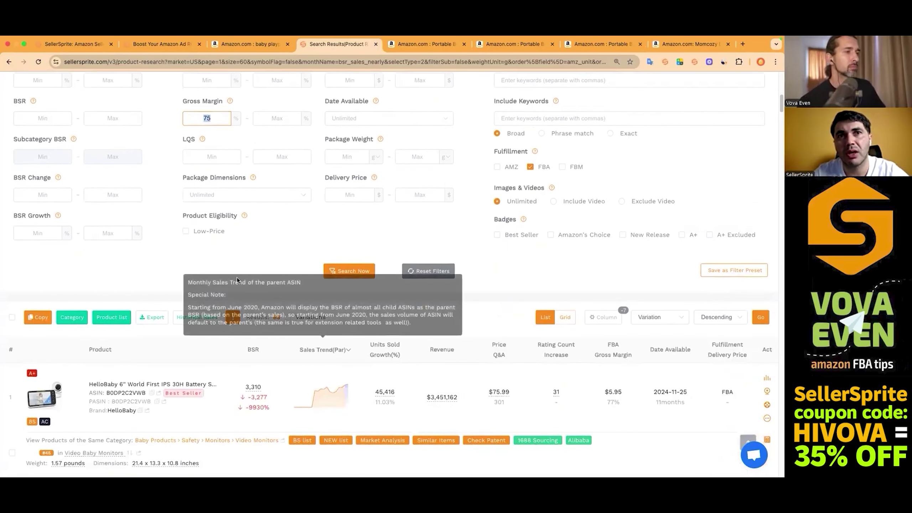
scroll(244, 274, "up", 2)
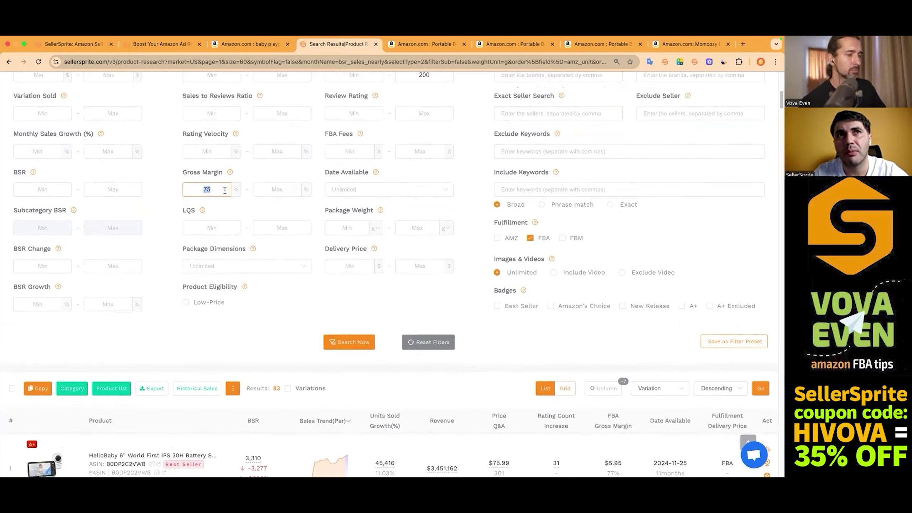
left_click(219, 191)
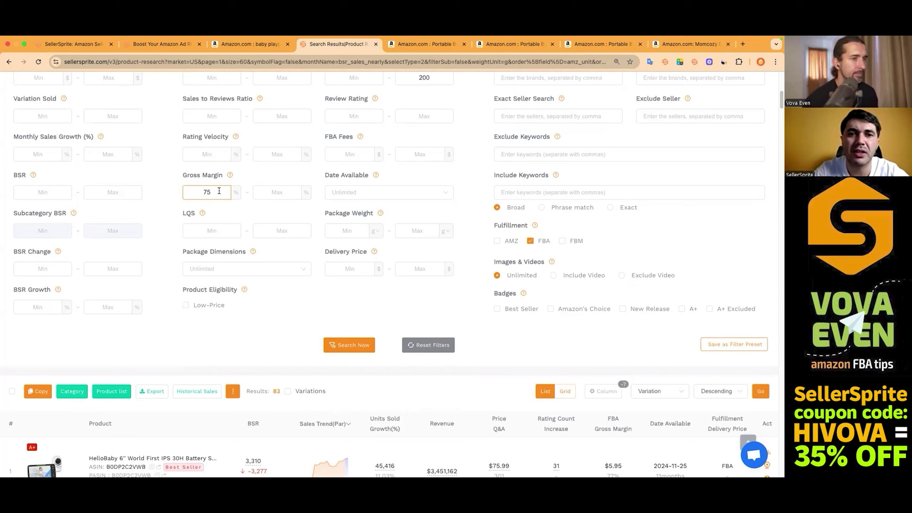
mouse_move(218, 194)
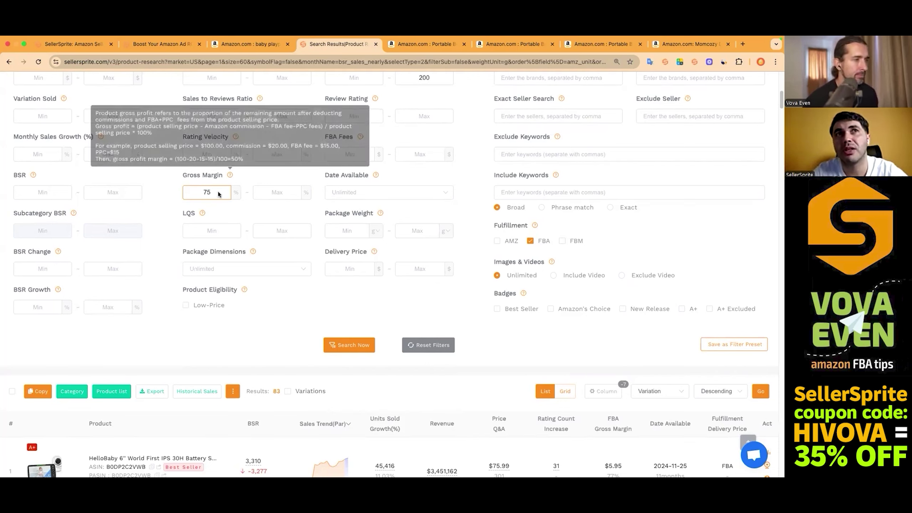
Step: Set the minimum gross margin filter to 50% and review the other Product Research filters and presets
key("super+a")
type("50")
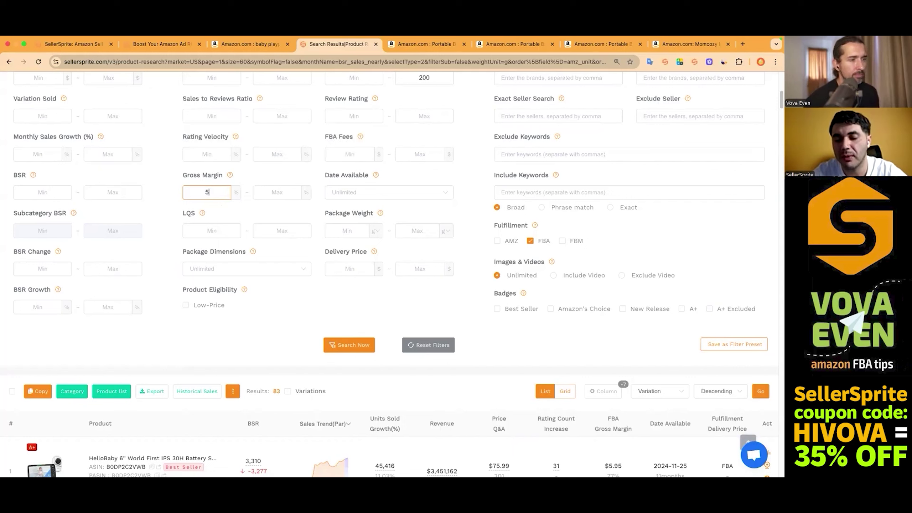
left_click(306, 334)
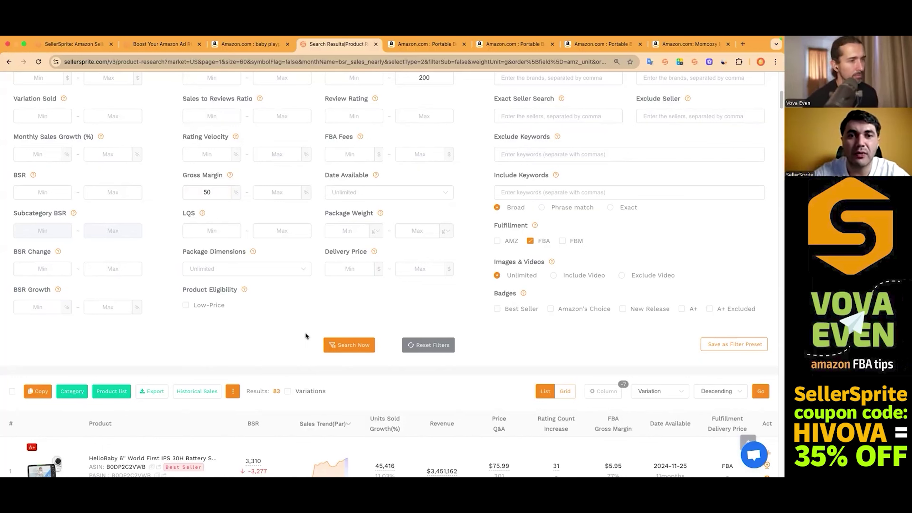
left_click(212, 190)
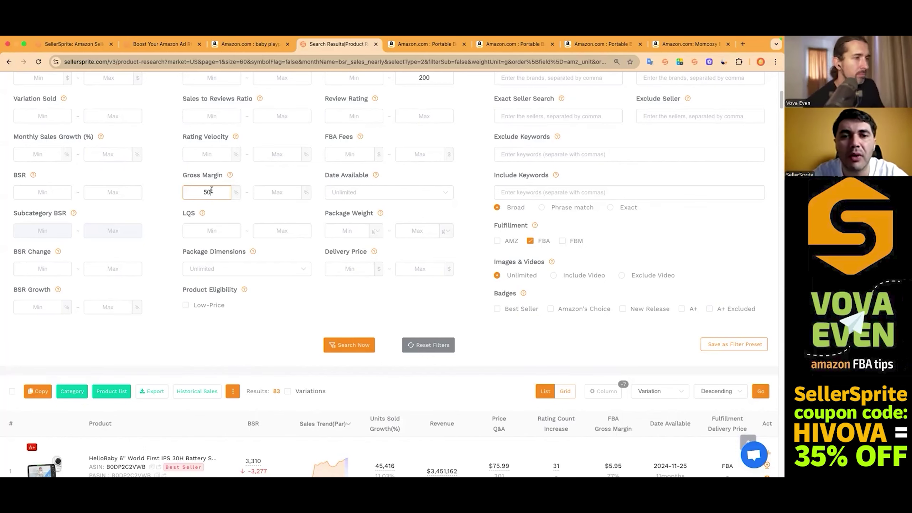
scroll(307, 154, "up", 6)
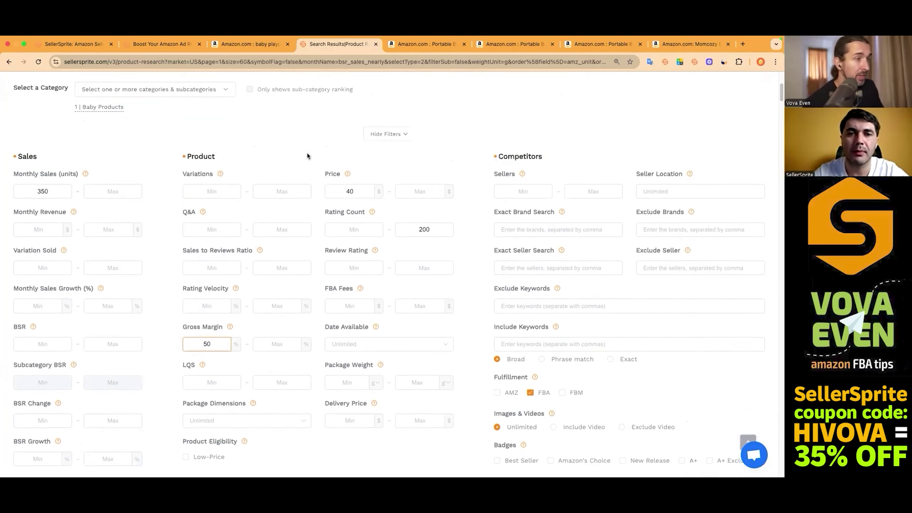
scroll(309, 155, "up", 1)
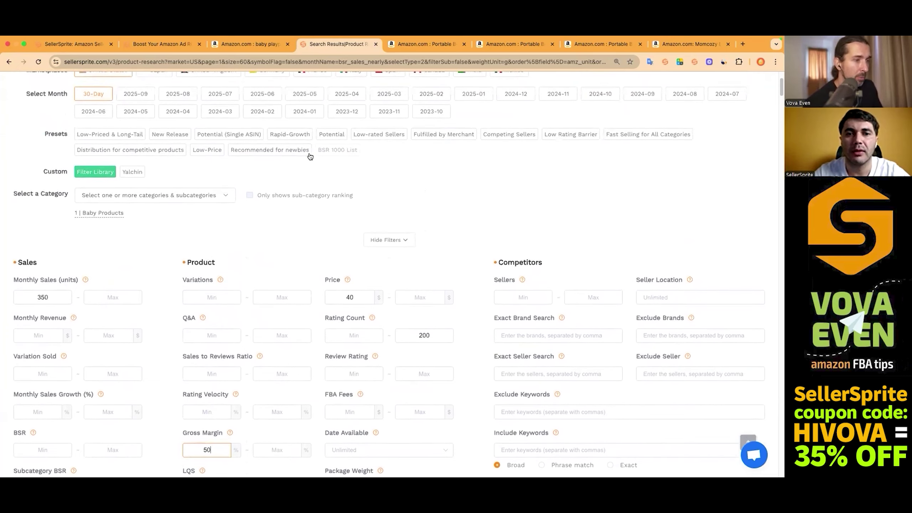
scroll(234, 92, "up", 3)
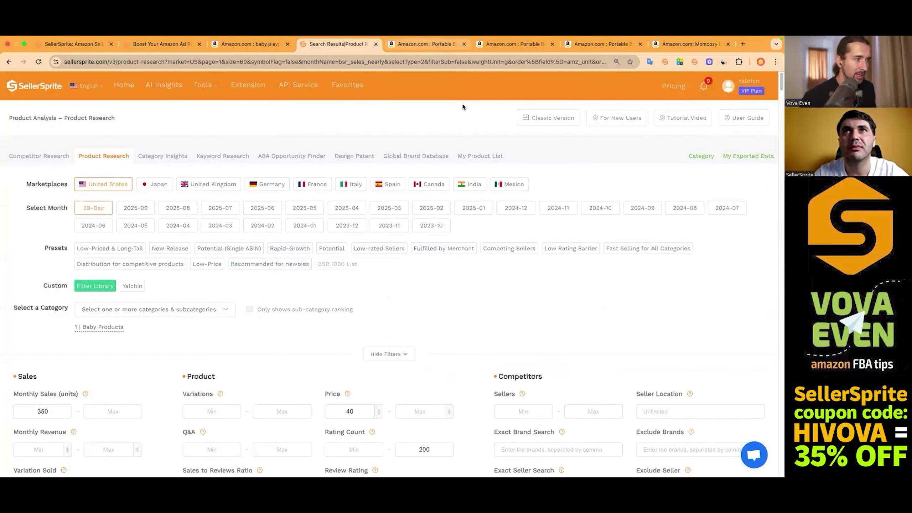
Step: Compare the Umakep, Voice-tank and ACABEA portable bottle warmer listings on Amazon, examining their sales data, ratings, prices and product details
key("ctrl+Tab")
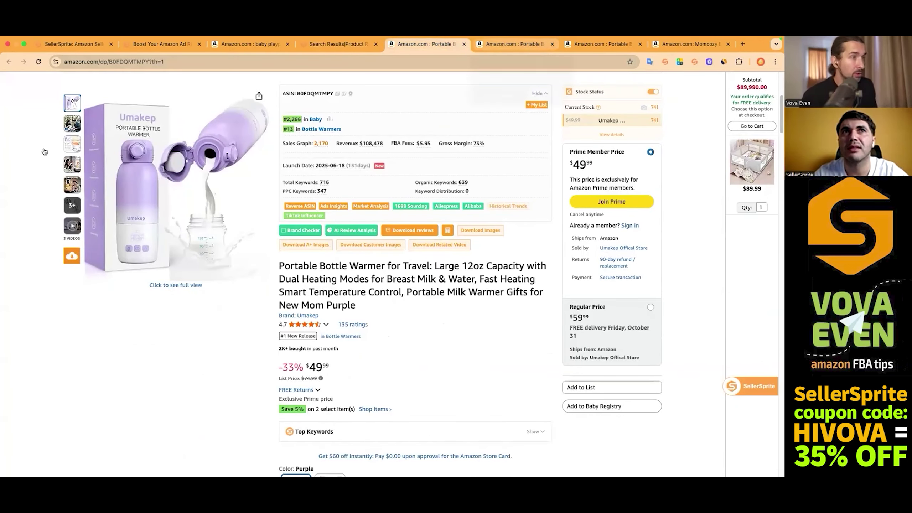
key("ctrl+Tab")
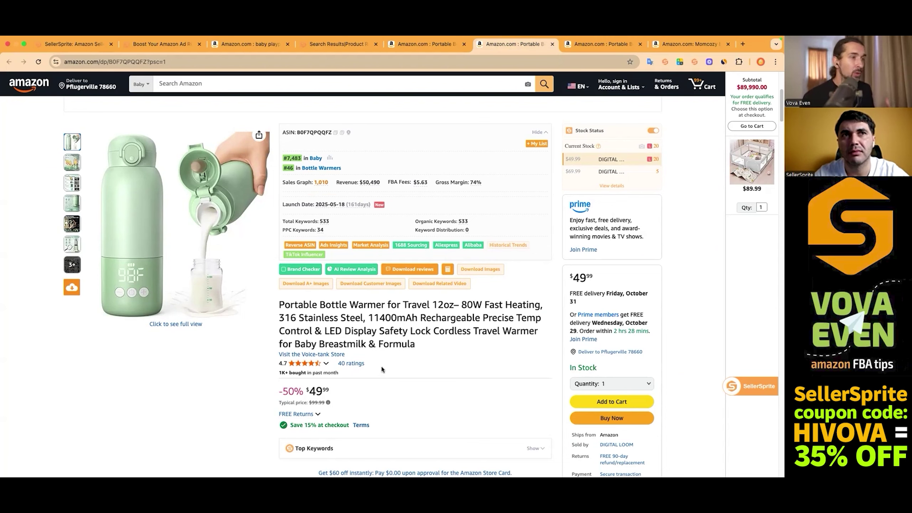
left_click(589, 45)
scroll(460, 256, "down", 1)
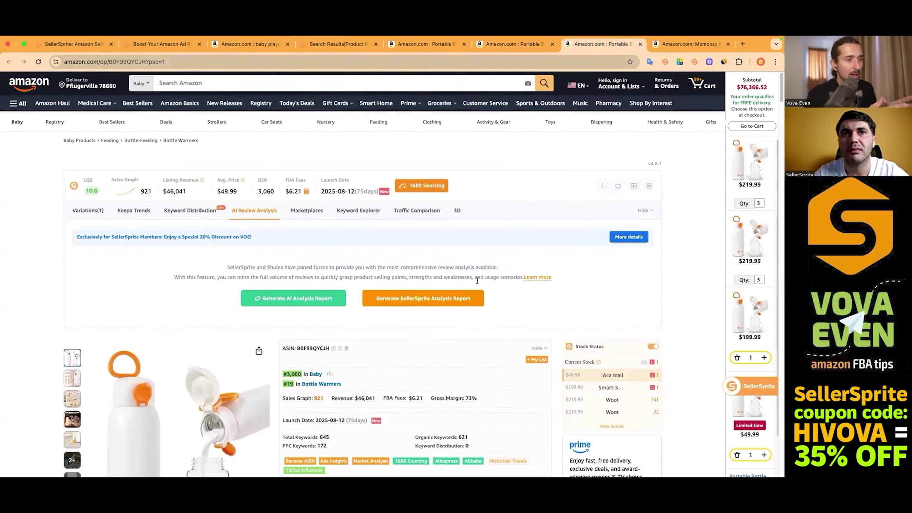
scroll(373, 362, "down", 5)
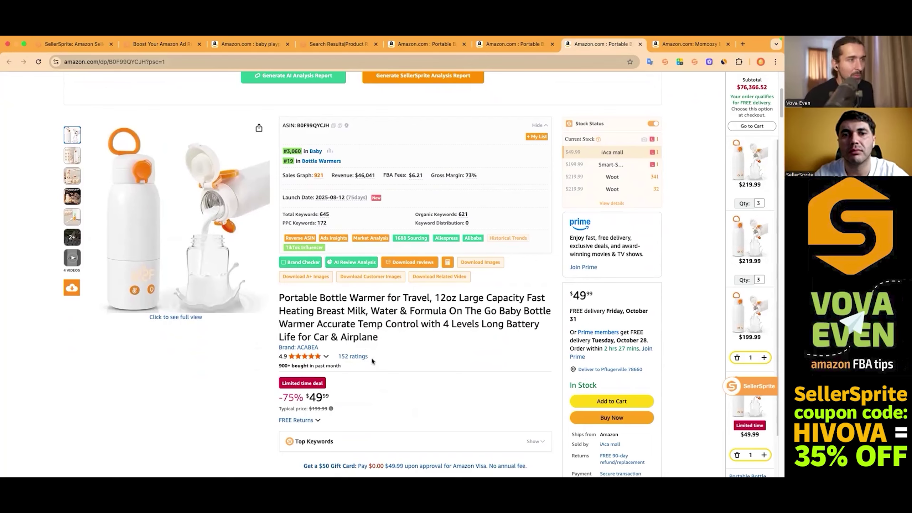
scroll(392, 356, "down", 2)
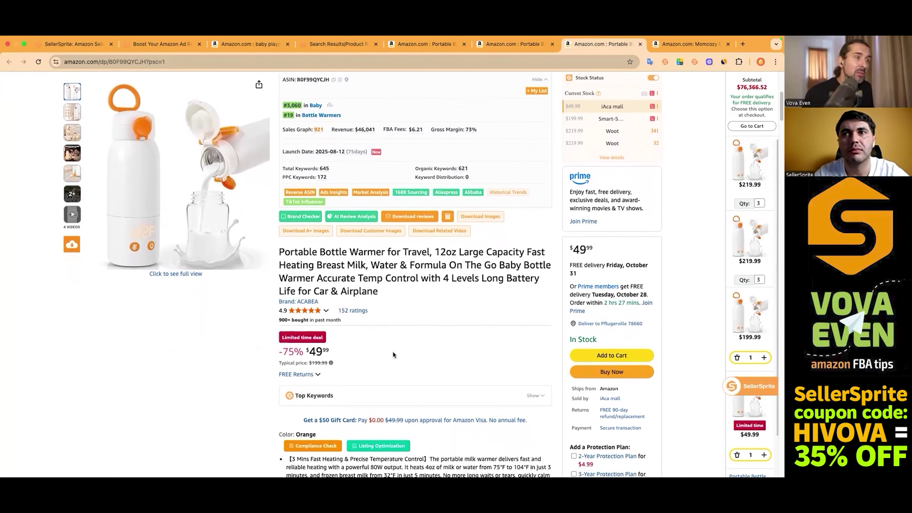
scroll(393, 355, "down", 1)
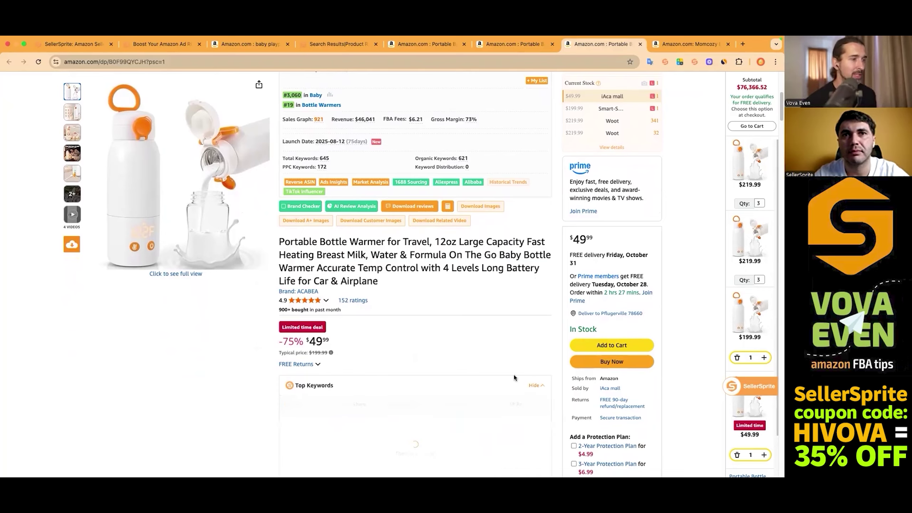
scroll(514, 375, "up", 10)
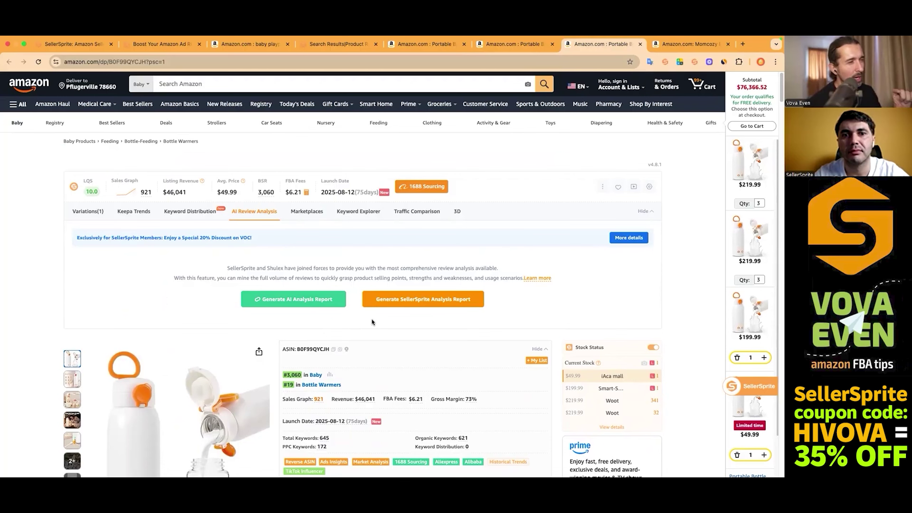
scroll(373, 322, "down", 5)
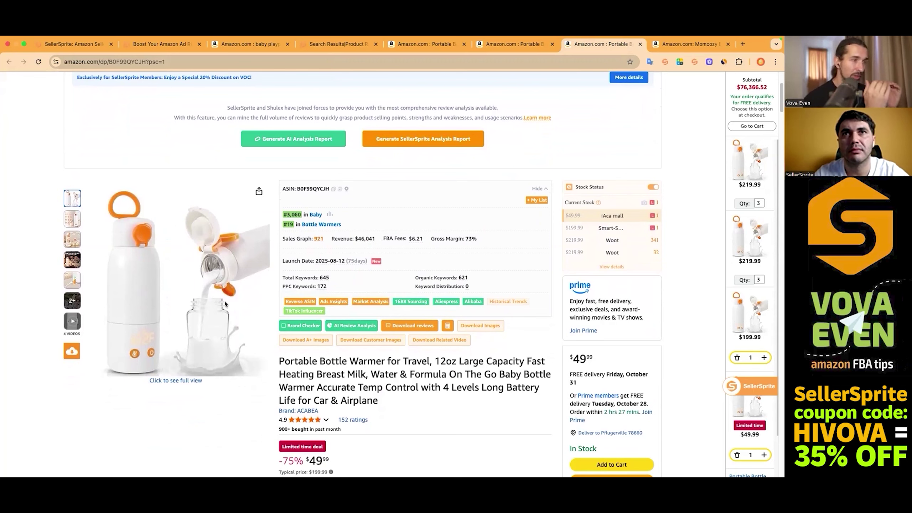
Step: Return to the SellerSprite Product Research page and set the minimum gross margin filter to 70%
key("super+4")
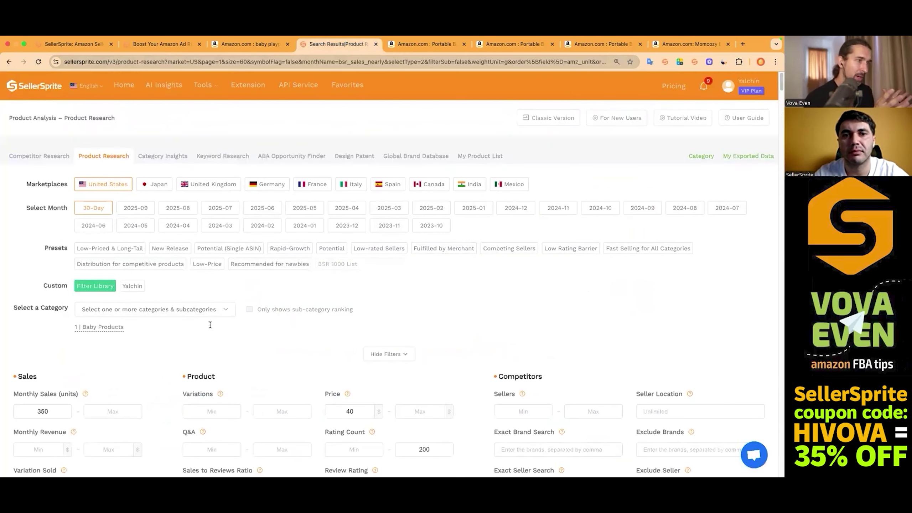
scroll(215, 325, "down", 7)
double_click(216, 325)
type("70")
left_click(166, 325)
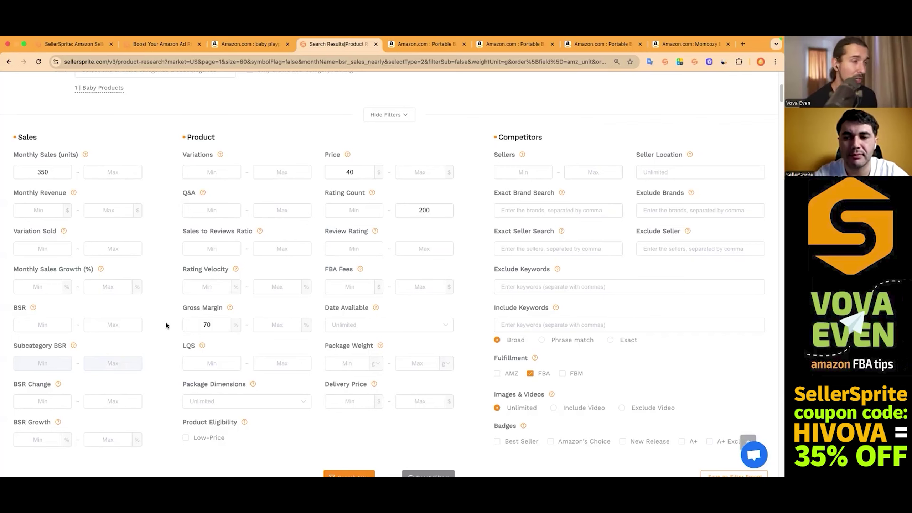
scroll(305, 334, "up", 7)
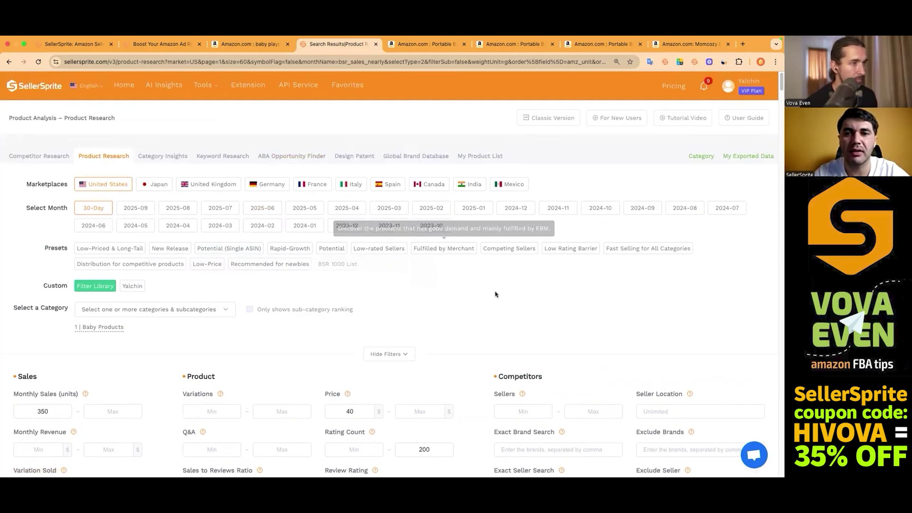
scroll(495, 294, "down", 1)
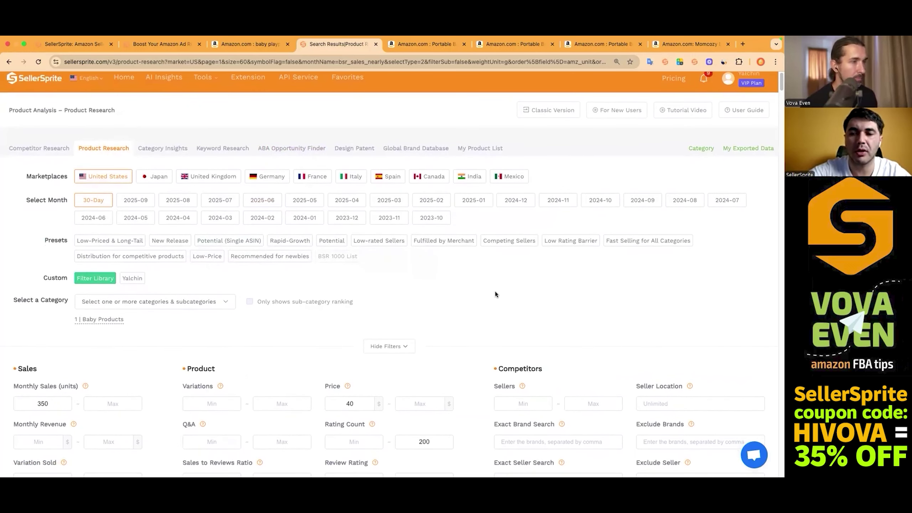